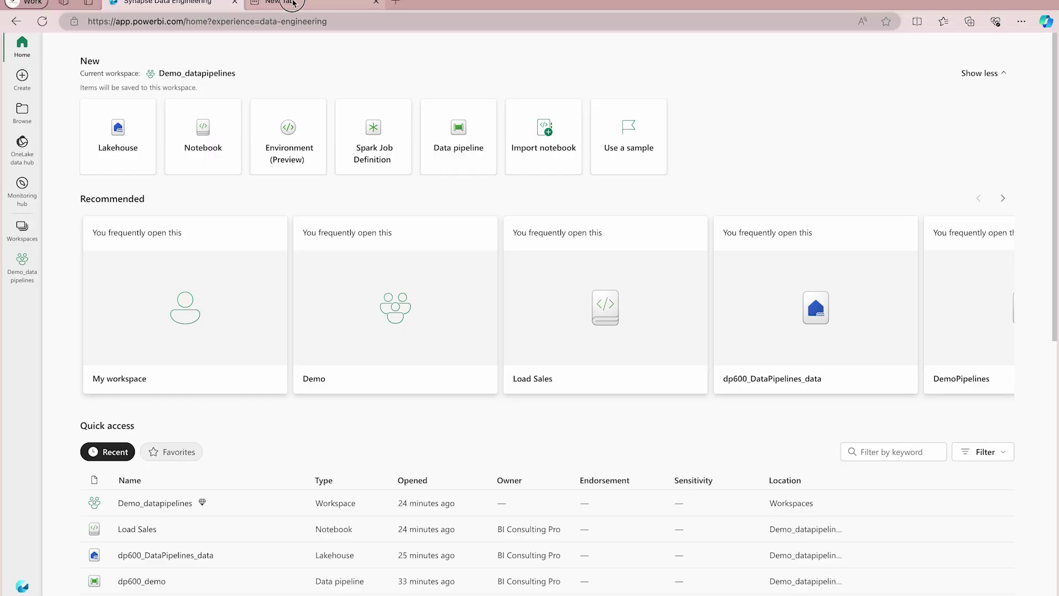
# Step: Load the raw GitHub sales.csv file in a new tab and view it full screen
pyautogui.click(297, 2)
pyautogui.click(273, 22)
pyautogui.write('https://raw.githubusercontent.com/MicrosoftLearning/dp-data/main/sales.csv')
pyautogui.press('Return')
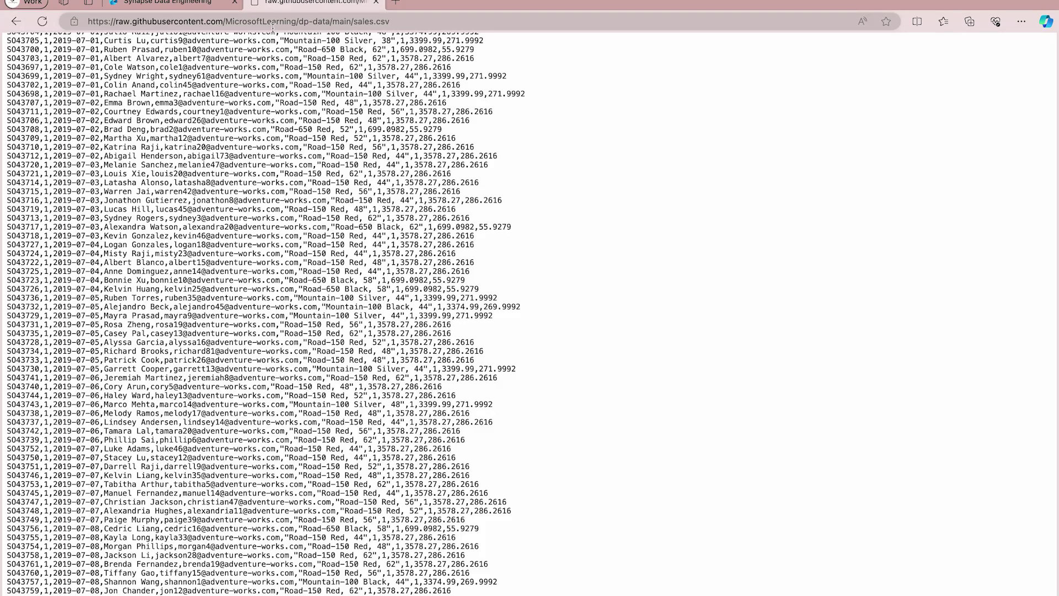
pyautogui.press('ctrl+super+f')
pyautogui.rightClick(589, 214)
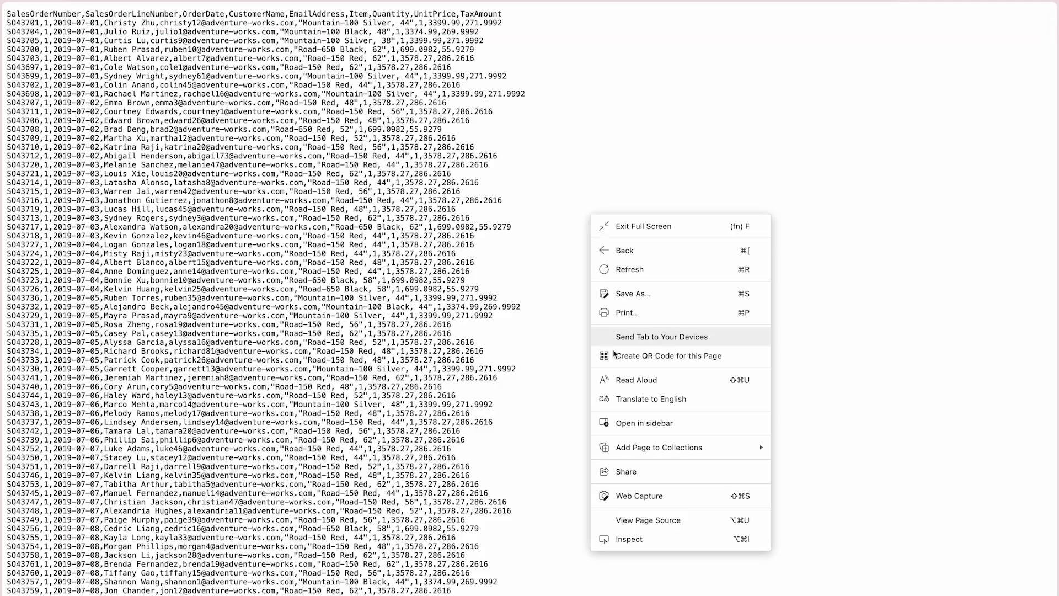
pyautogui.click(562, 125)
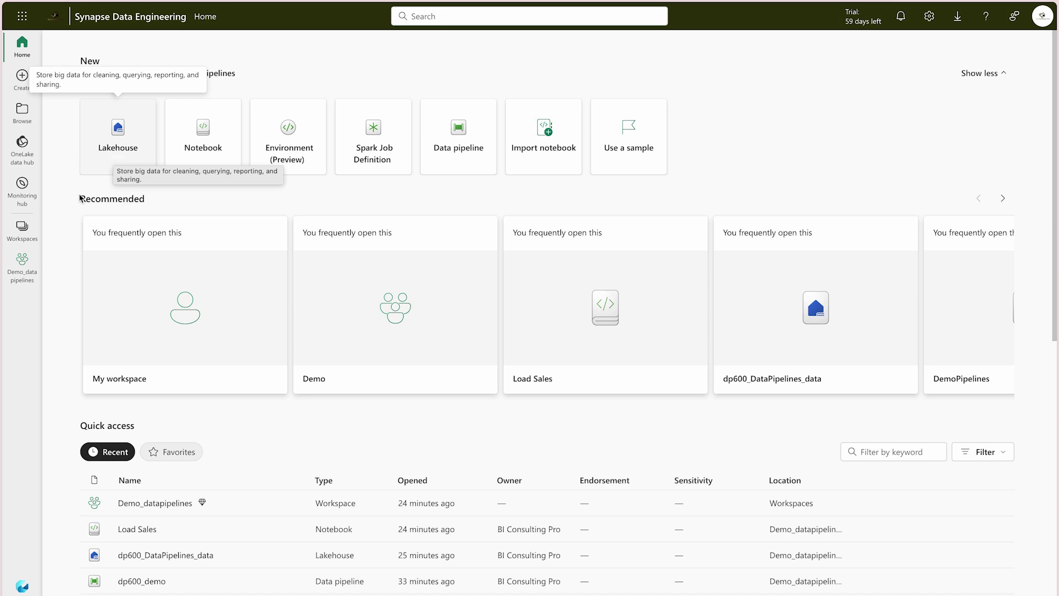
# Step: In the Demo_datapipelines workspace, create a new Lakehouse named sales_lakehouse
pyautogui.click(23, 227)
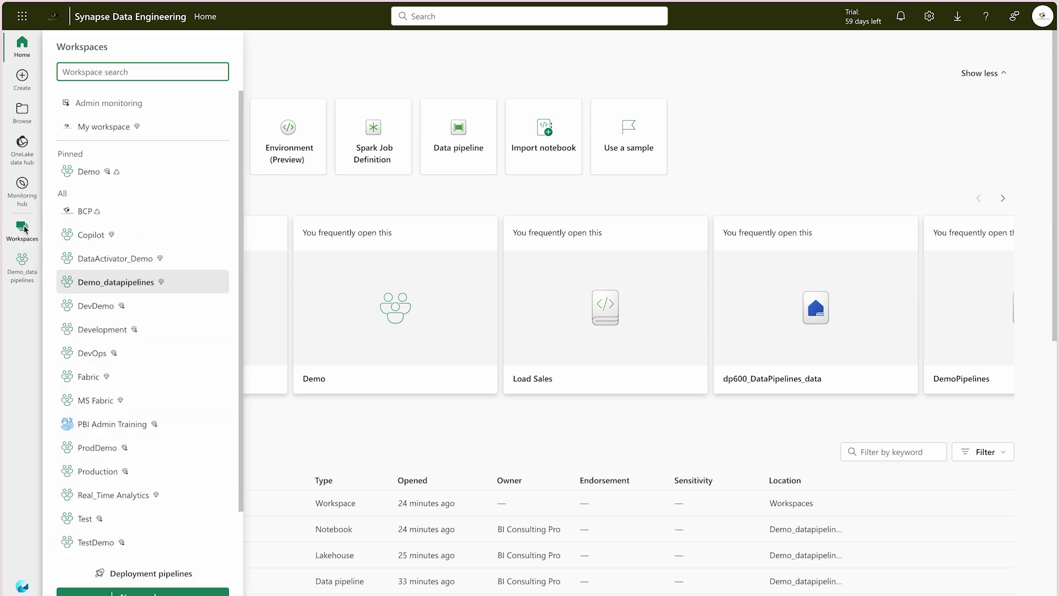
pyautogui.click(25, 281)
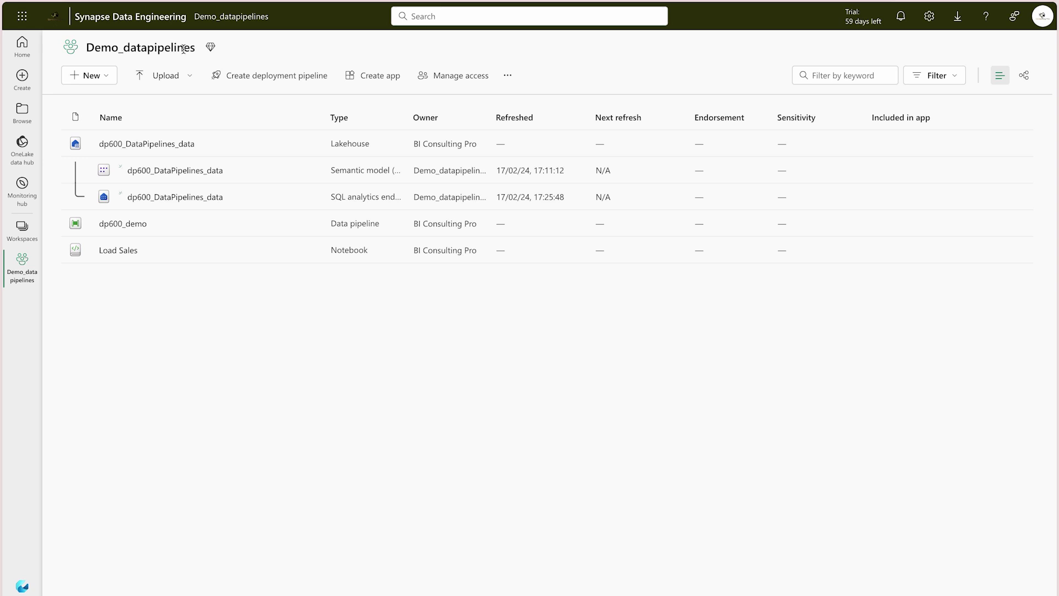
pyautogui.click(101, 79)
pyautogui.click(101, 243)
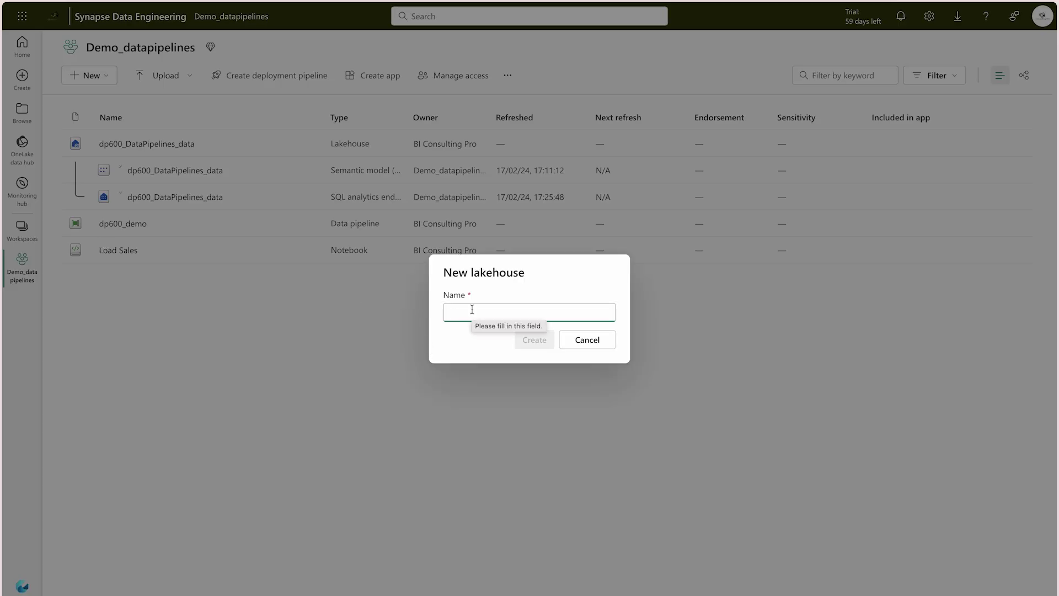
pyautogui.write('sales')
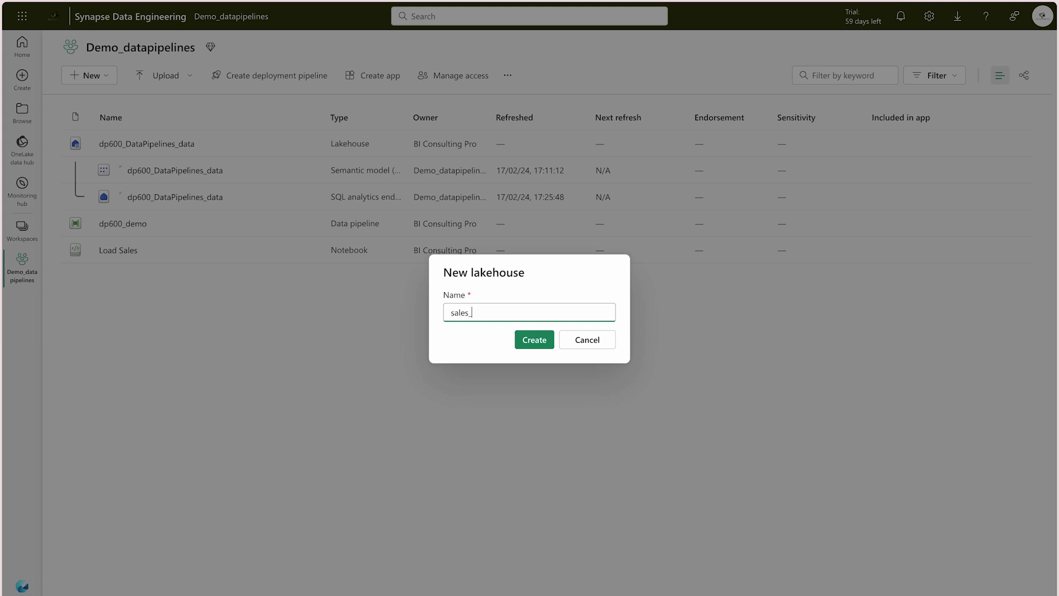
pyautogui.write('_lakehouse')
pyautogui.click(538, 344)
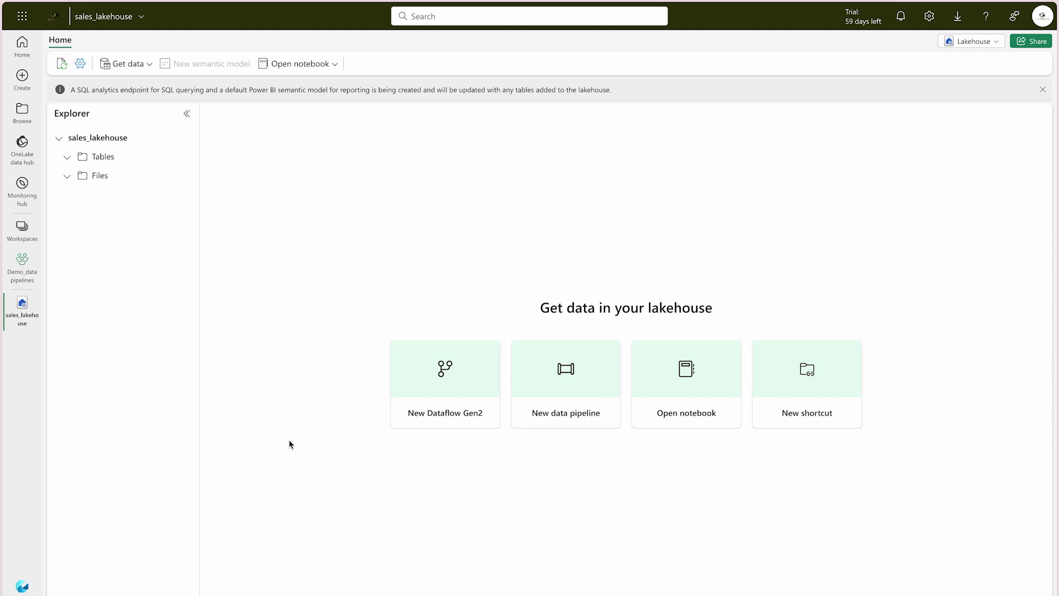
# Step: Create a subfolder named Data under Files and open it
pyautogui.click(182, 176)
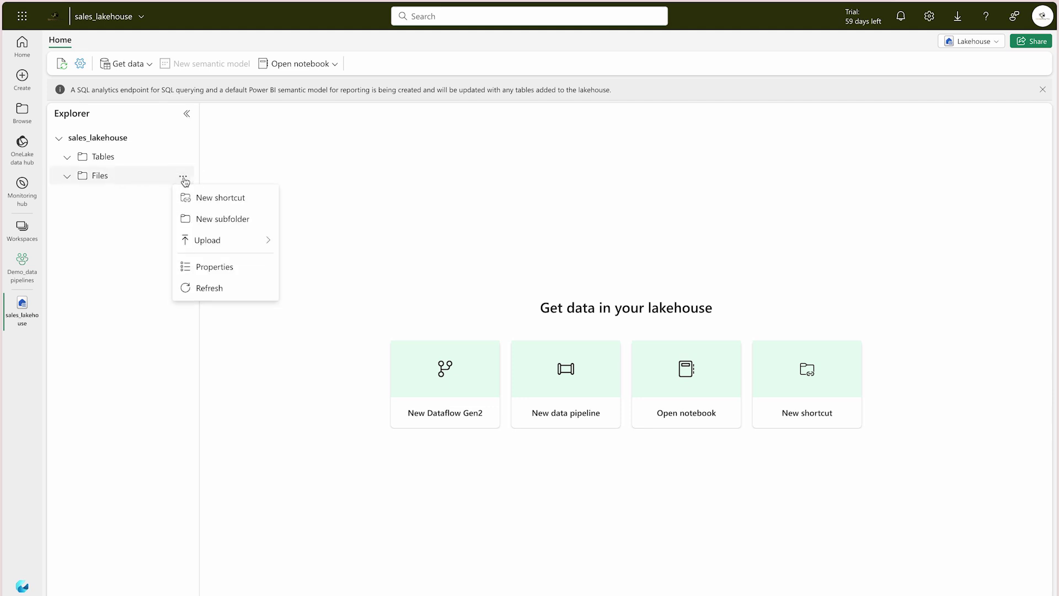
pyautogui.click(232, 219)
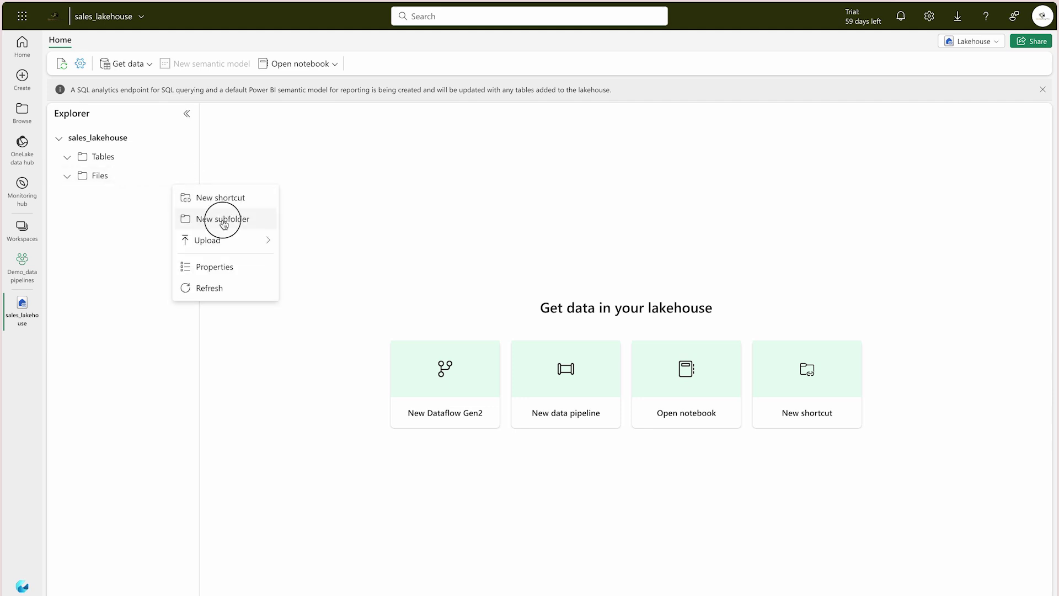
pyautogui.write('Data')
pyautogui.click(525, 356)
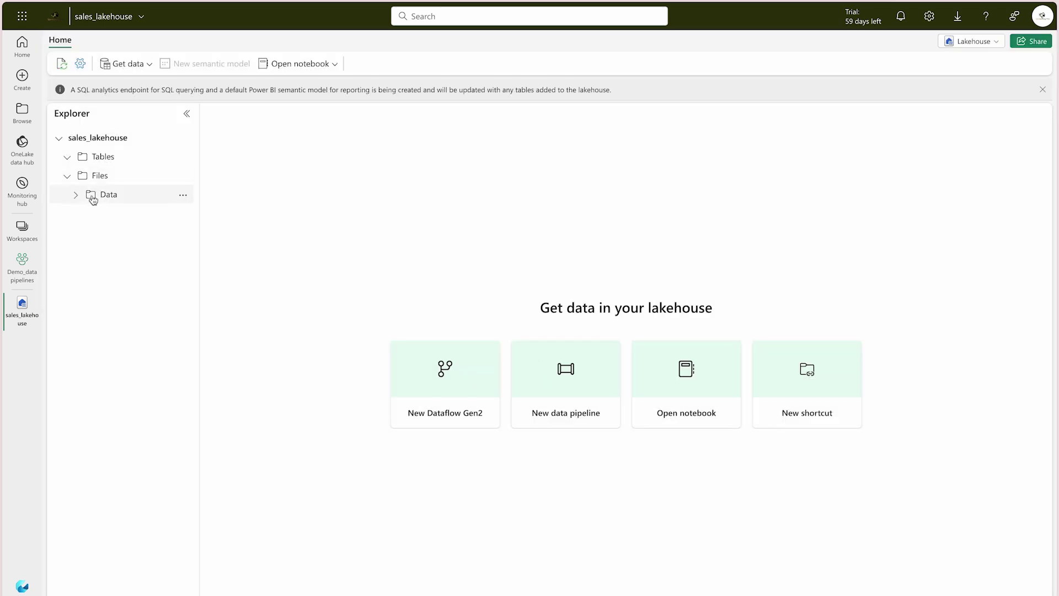
pyautogui.click(110, 195)
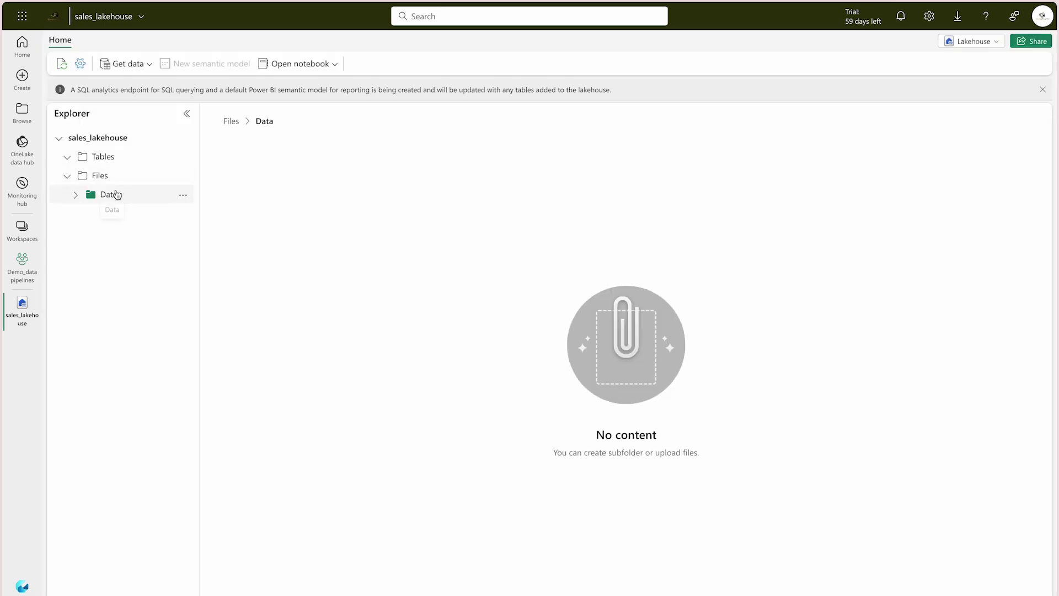
# Step: Upload sales.csv from the Desktop into the Data folder with Overwrite enabled
pyautogui.click(182, 198)
pyautogui.moveTo(194, 287)
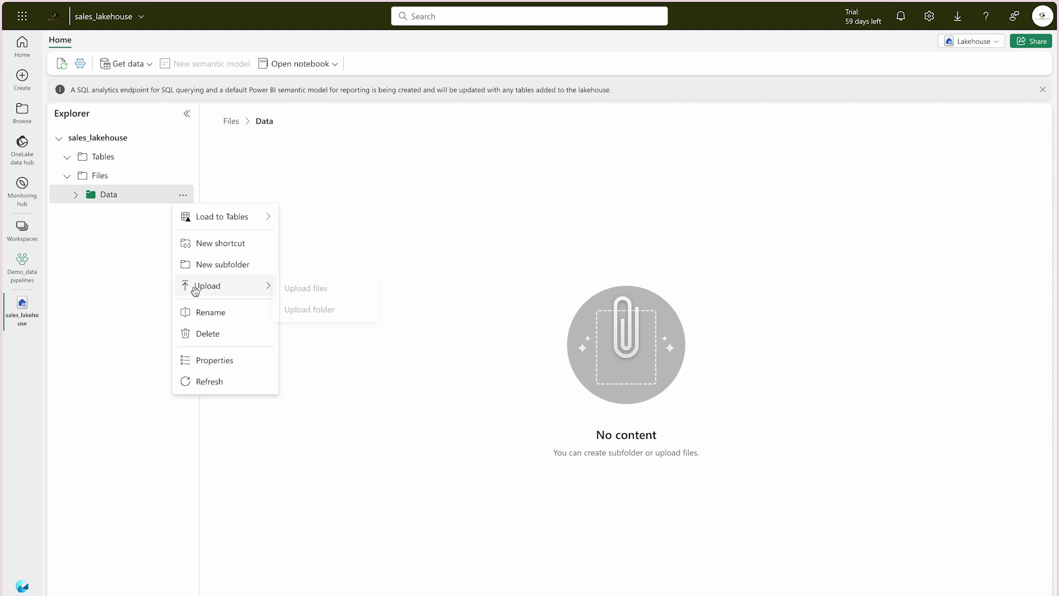
pyautogui.click(309, 293)
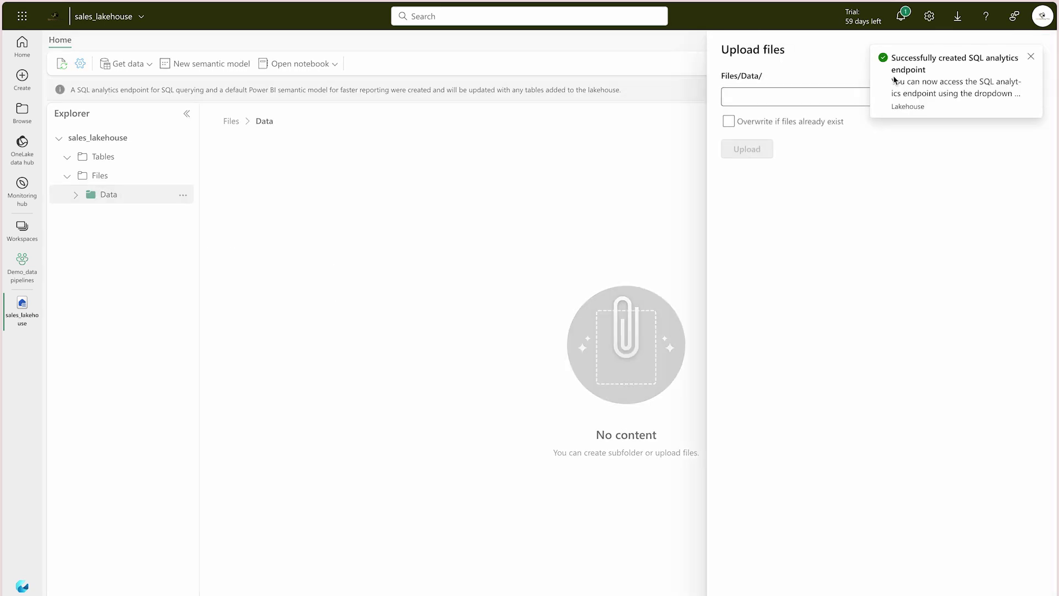
pyautogui.click(1031, 57)
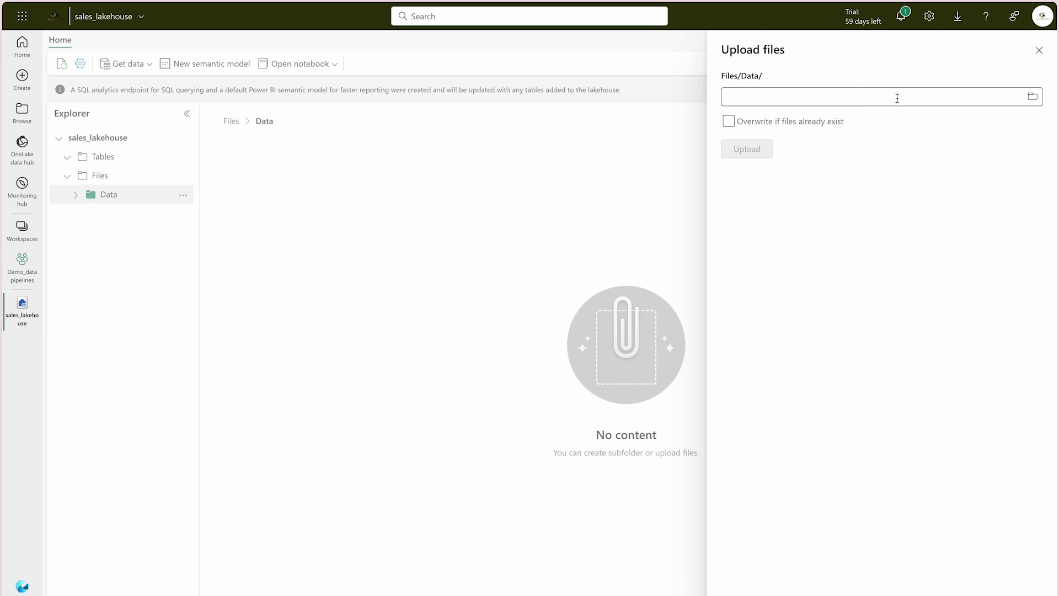
pyautogui.click(1031, 97)
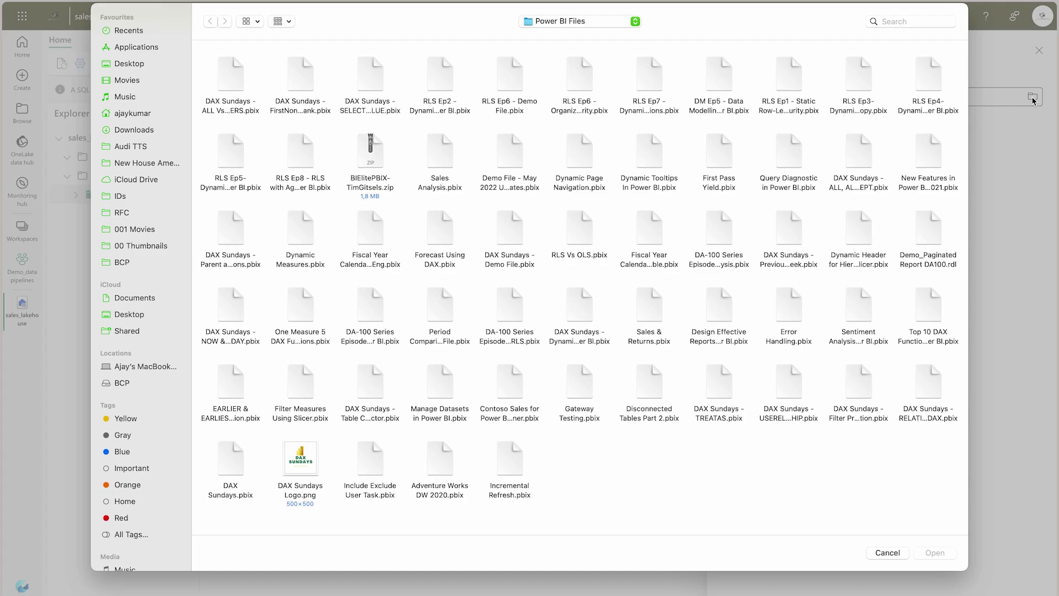
pyautogui.click(130, 61)
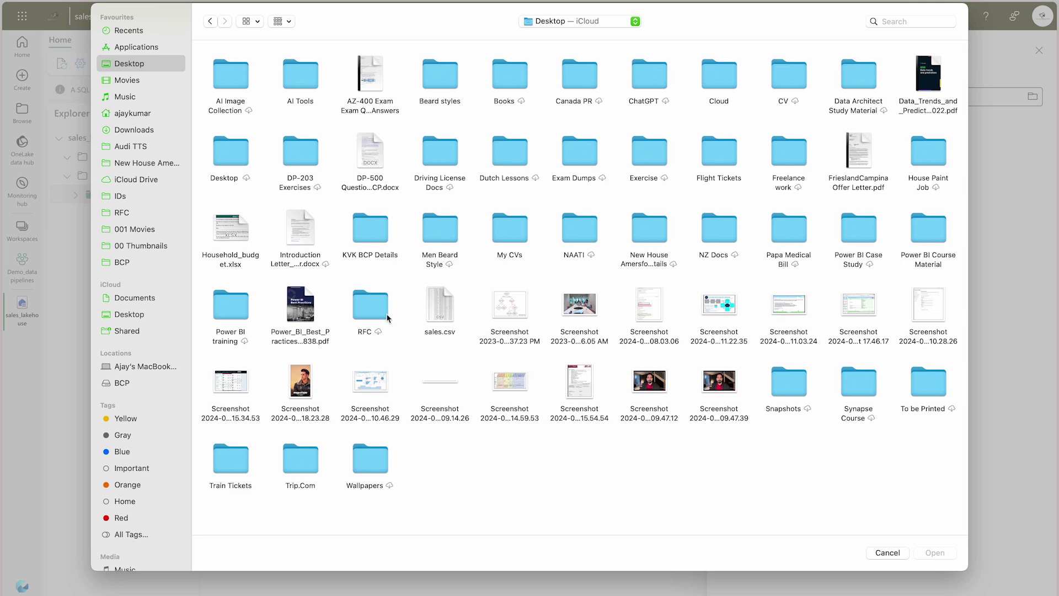
pyautogui.click(429, 303)
pyautogui.click(943, 554)
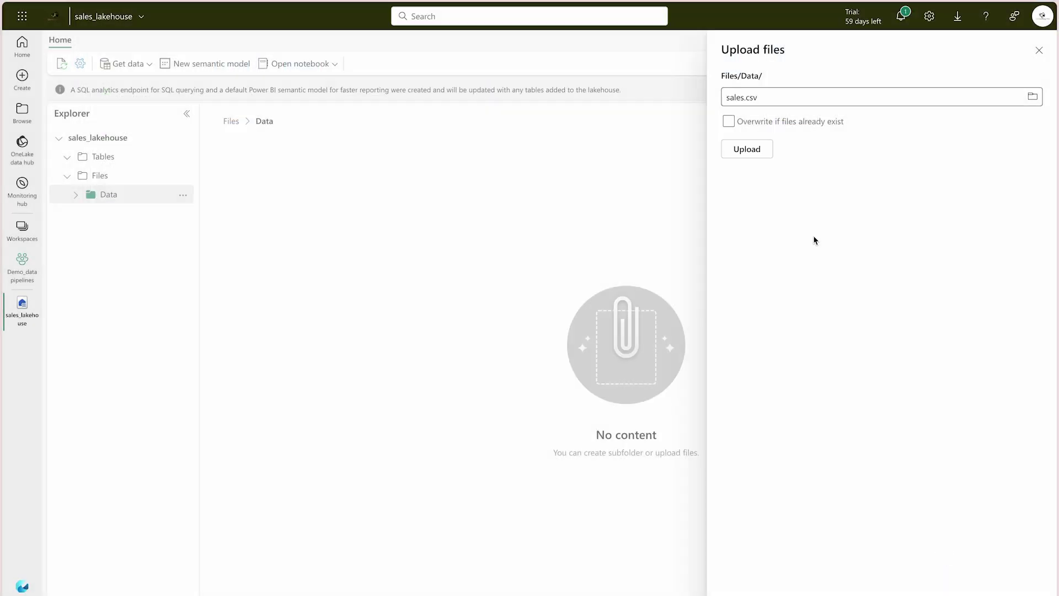
pyautogui.click(730, 125)
pyautogui.click(745, 148)
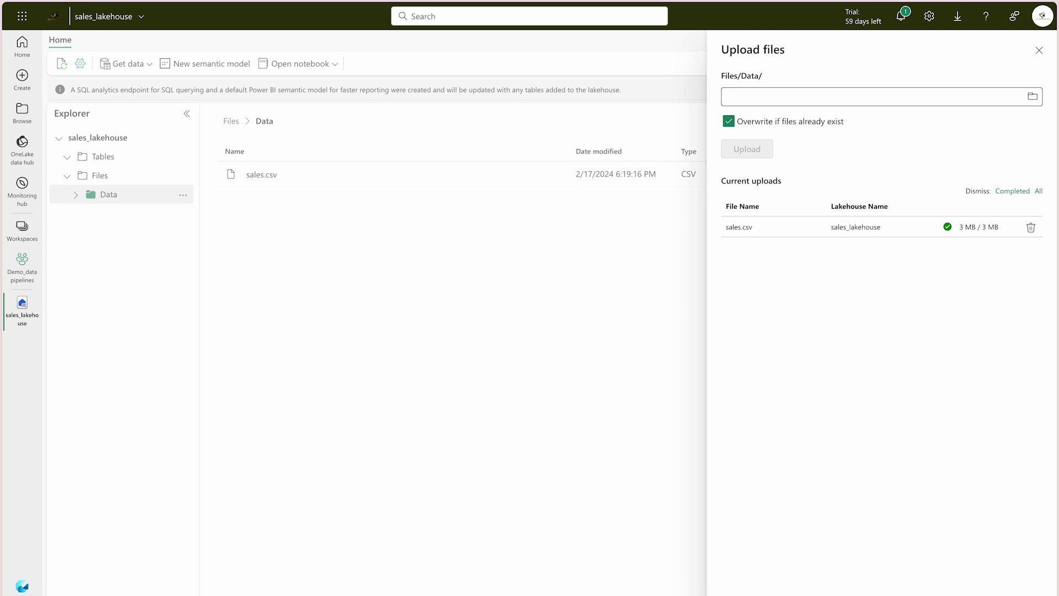
pyautogui.click(1038, 50)
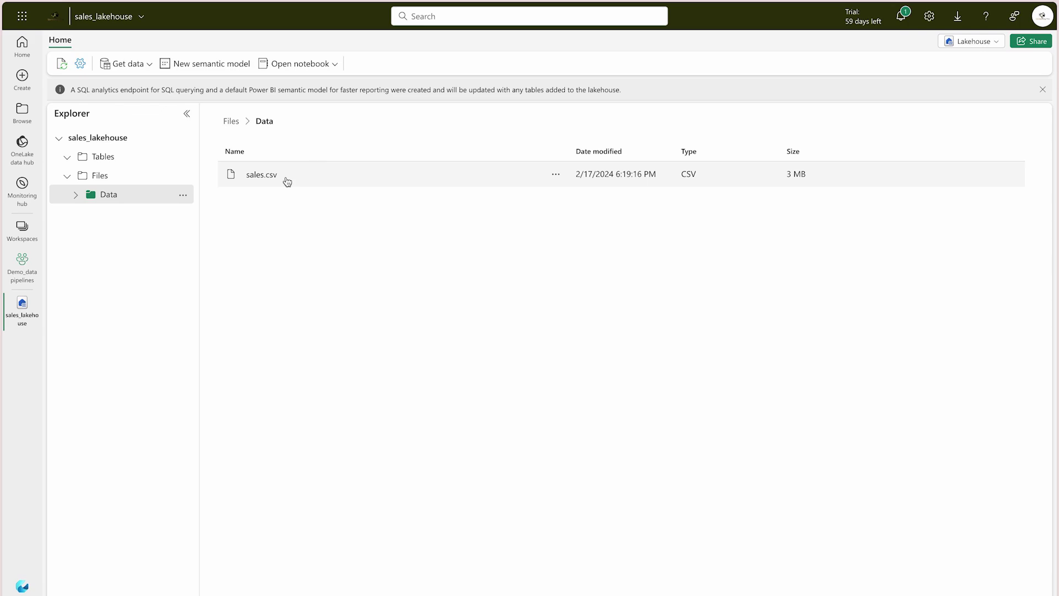
# Step: Preview sales.csv, collapse Tables, and start a new shortcut on the Files folder
pyautogui.click(262, 175)
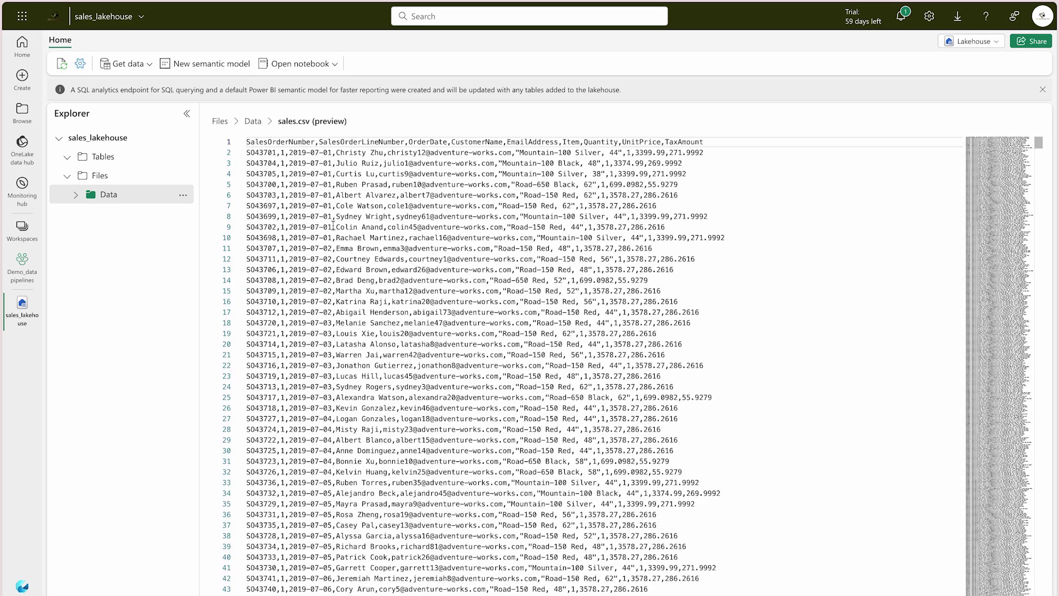
pyautogui.click(67, 158)
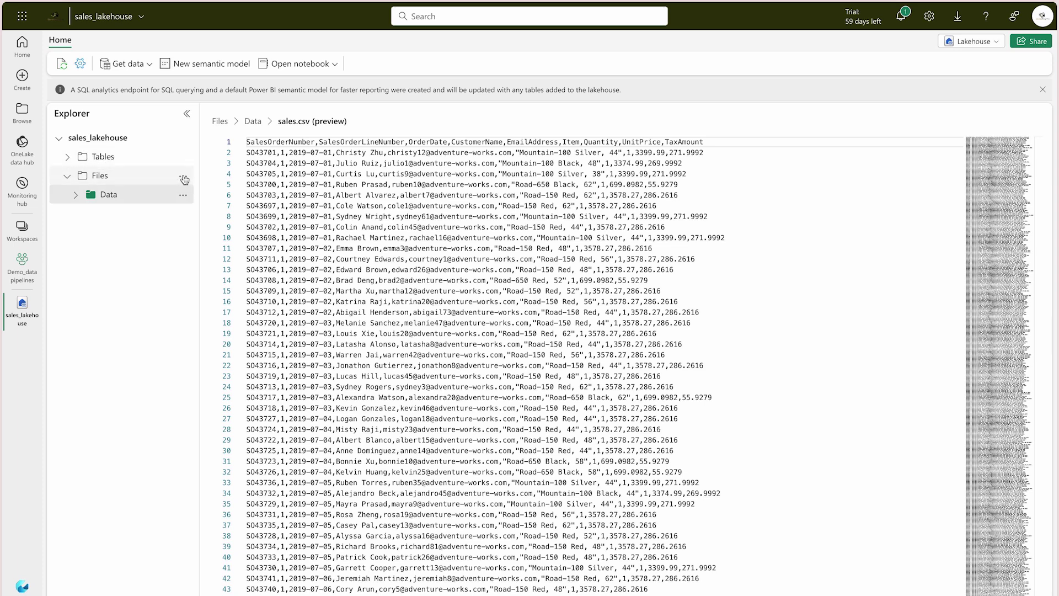
pyautogui.click(184, 180)
pyautogui.click(217, 204)
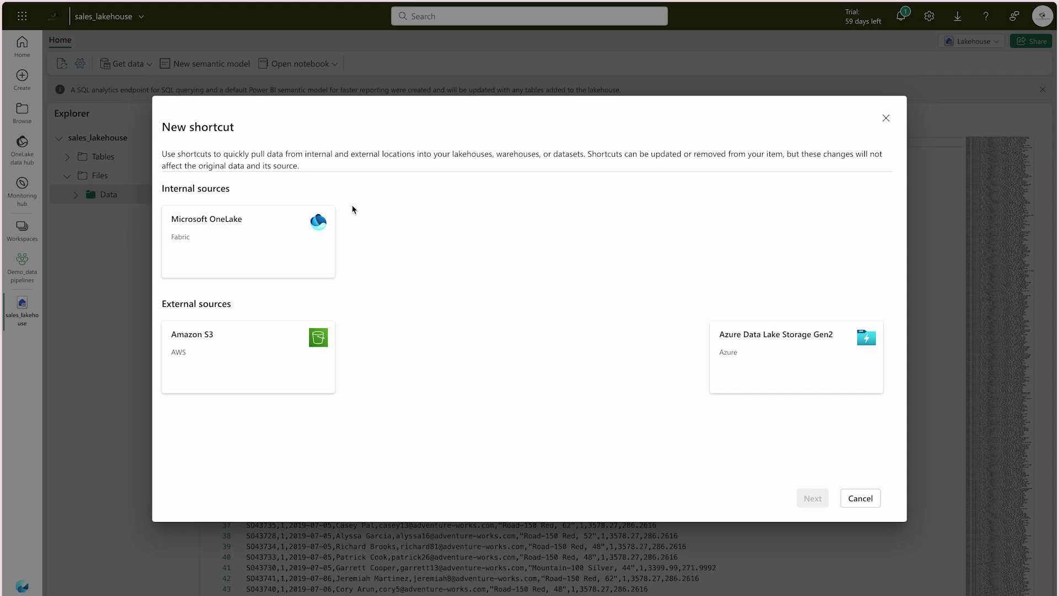
# Step: Create a Microsoft OneLake shortcut pointing to sales_lakehouse's Files > Data folder
pyautogui.click(243, 240)
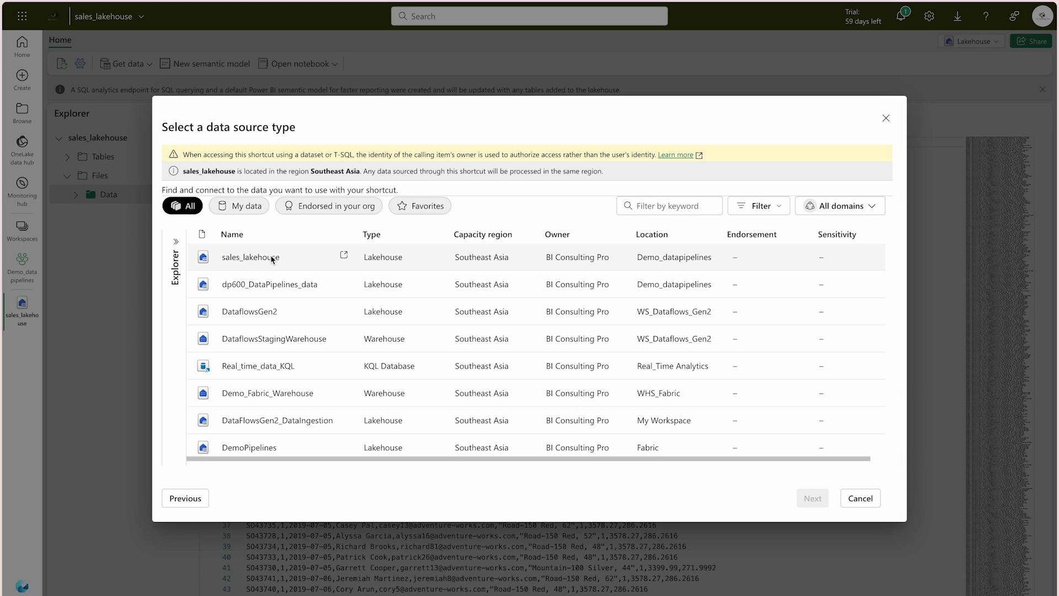
pyautogui.click(255, 261)
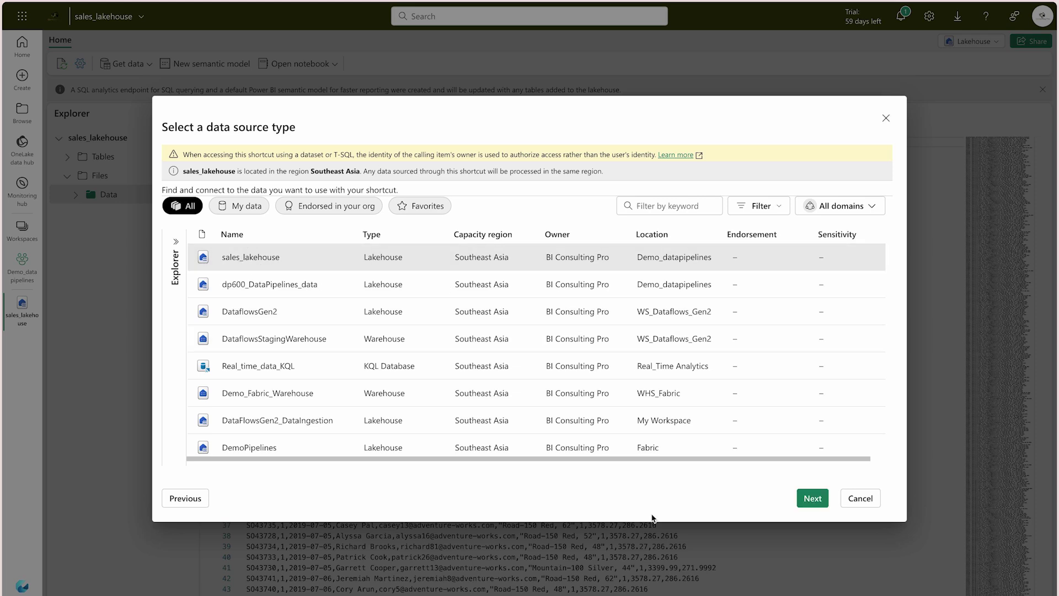
pyautogui.click(812, 499)
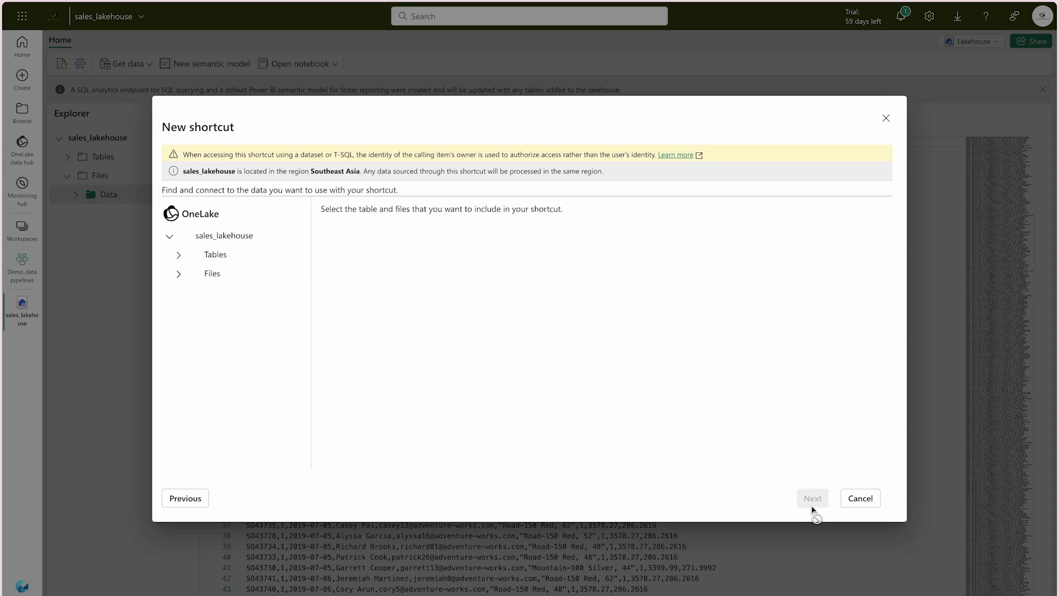
pyautogui.click(178, 274)
pyautogui.click(187, 293)
pyautogui.click(232, 294)
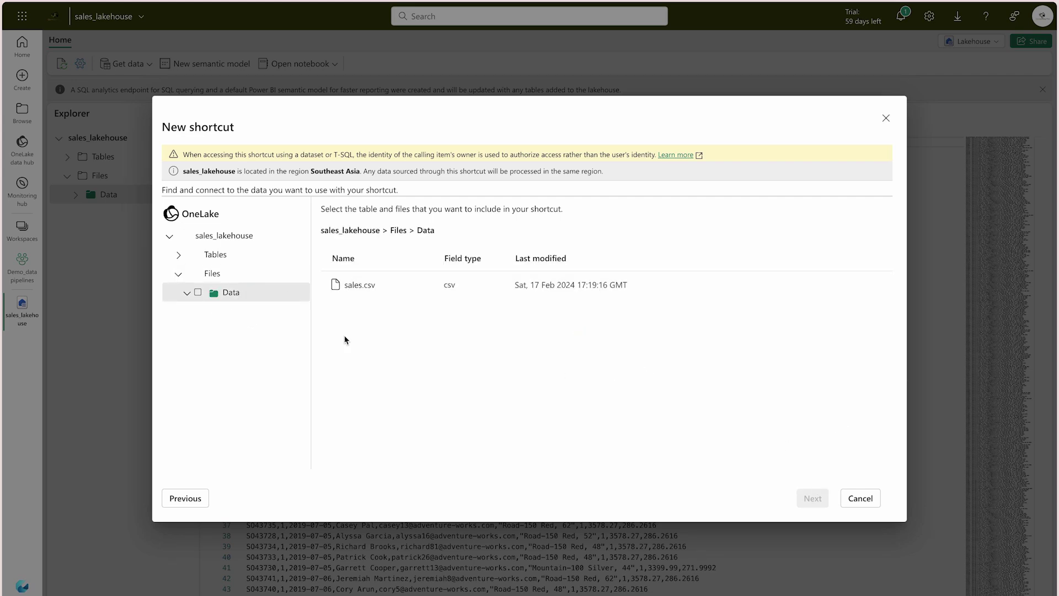
pyautogui.click(197, 292)
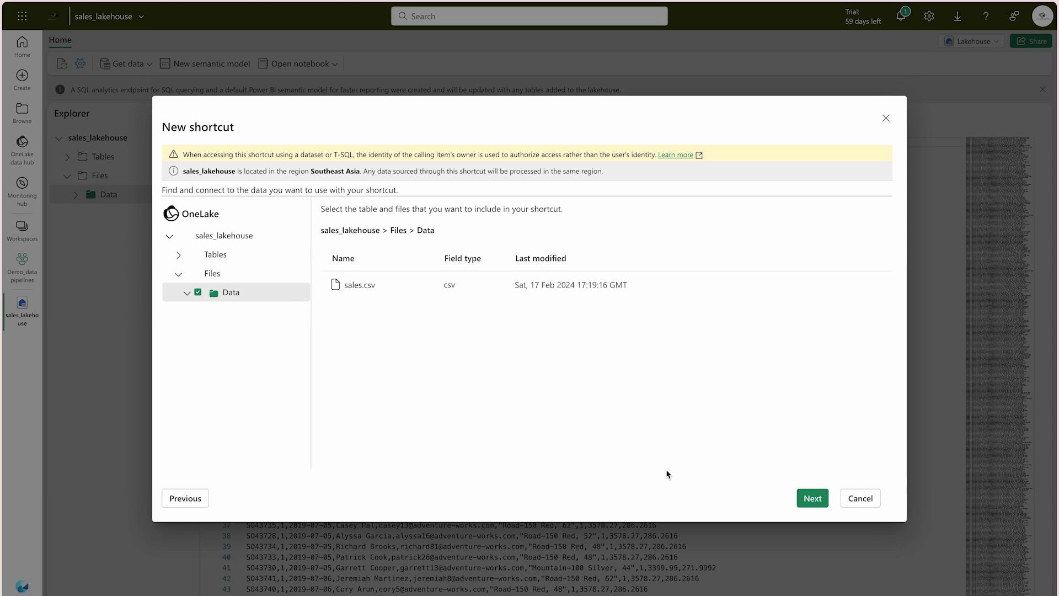
pyautogui.click(812, 499)
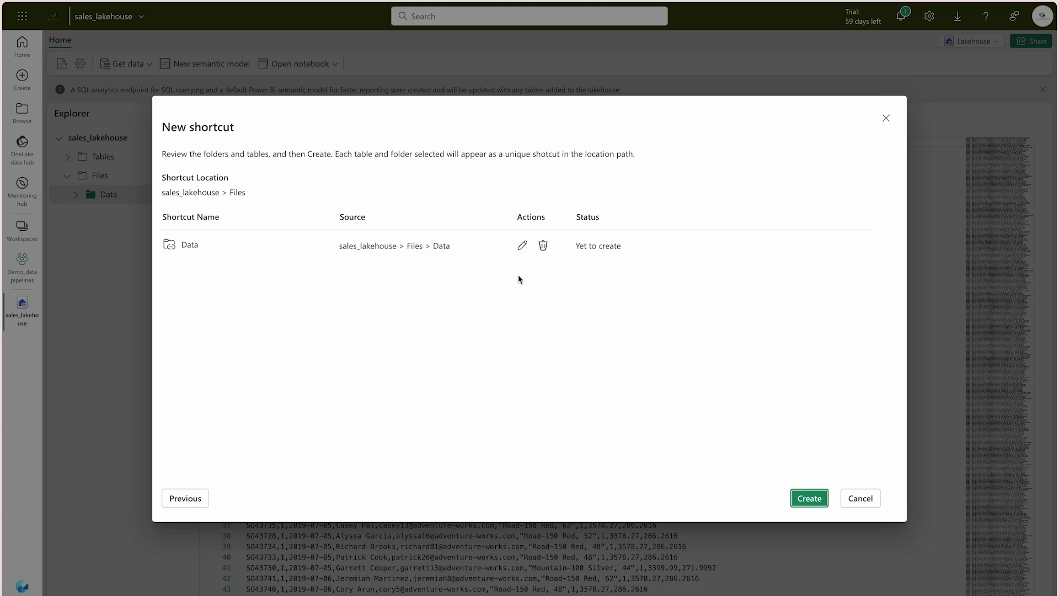
pyautogui.click(810, 498)
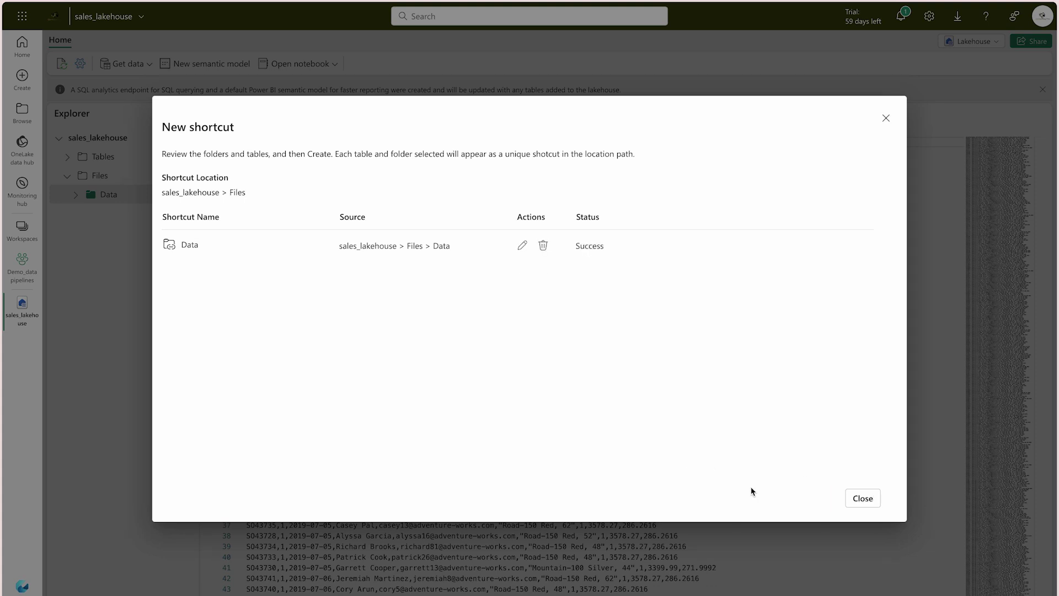
pyautogui.click(856, 500)
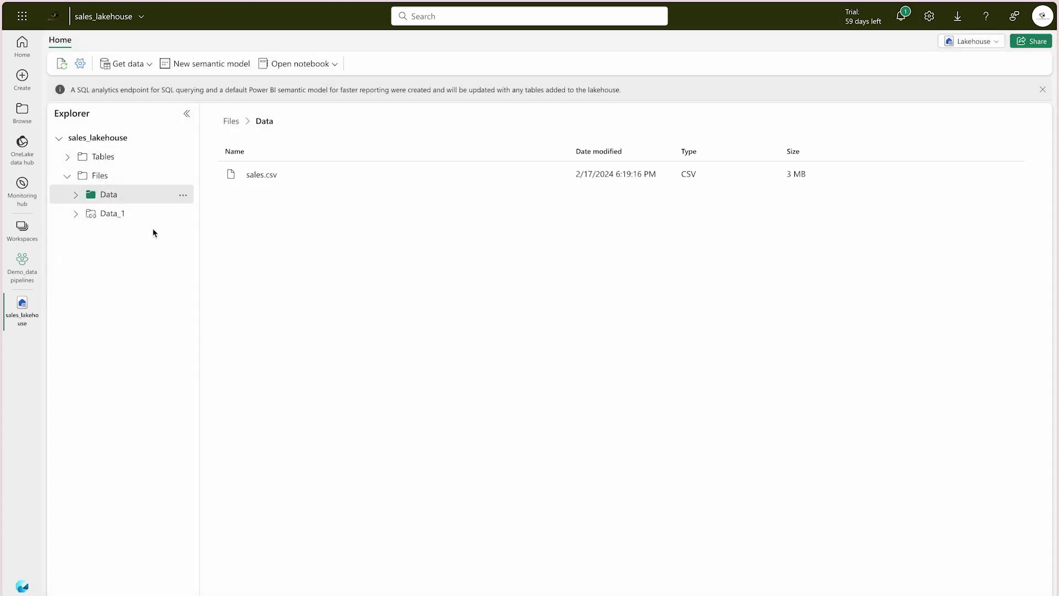
# Step: Expand Data_1 and bring up the Load to Tables options for sales.csv
pyautogui.click(76, 213)
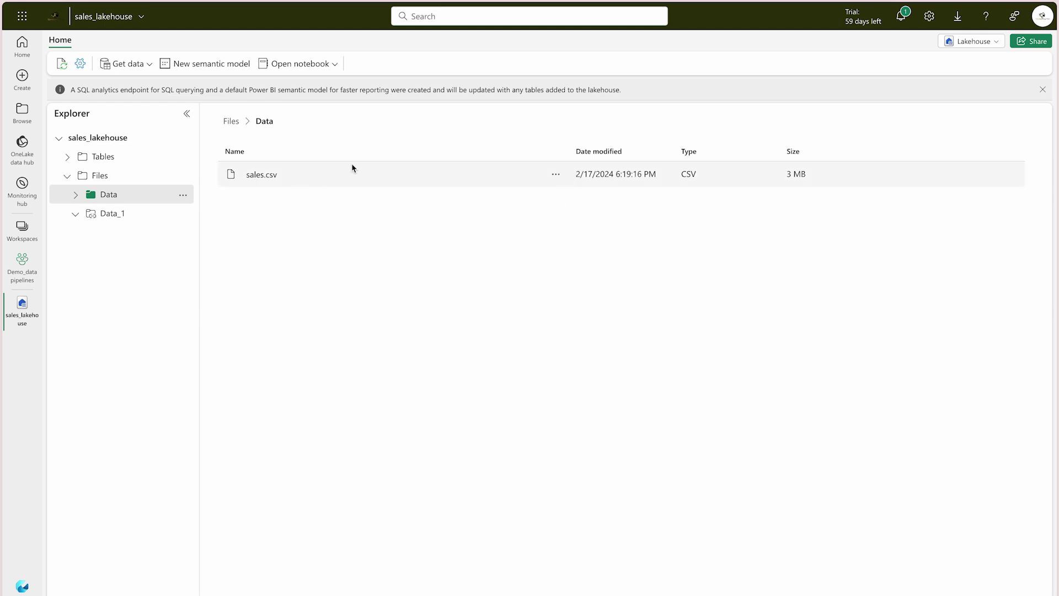
pyautogui.click(556, 175)
pyautogui.moveTo(553, 190)
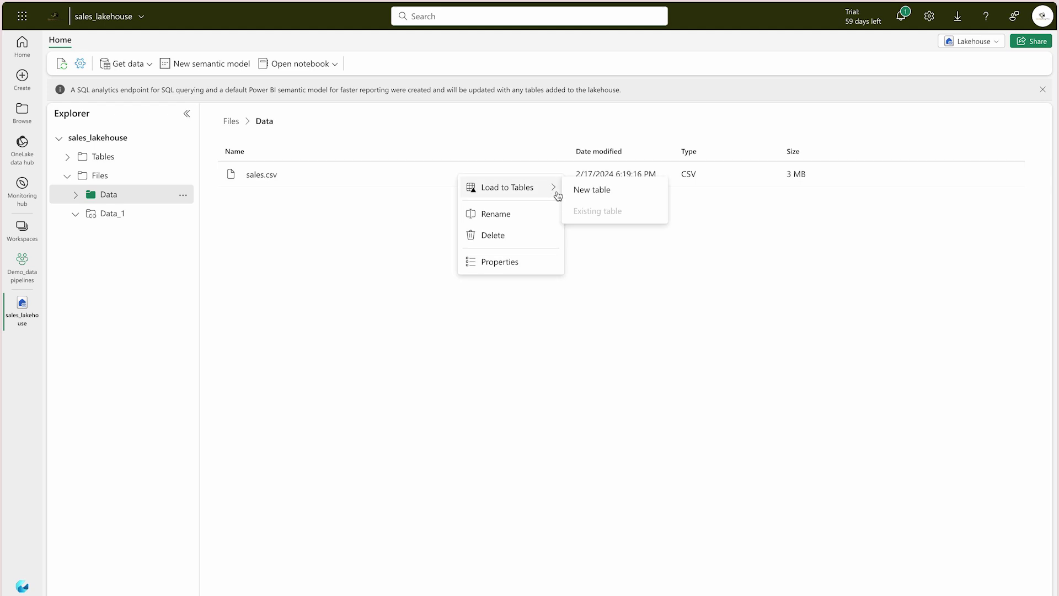
# Step: Load sales.csv into a new table named sales, then refresh the Tables folder
pyautogui.click(611, 193)
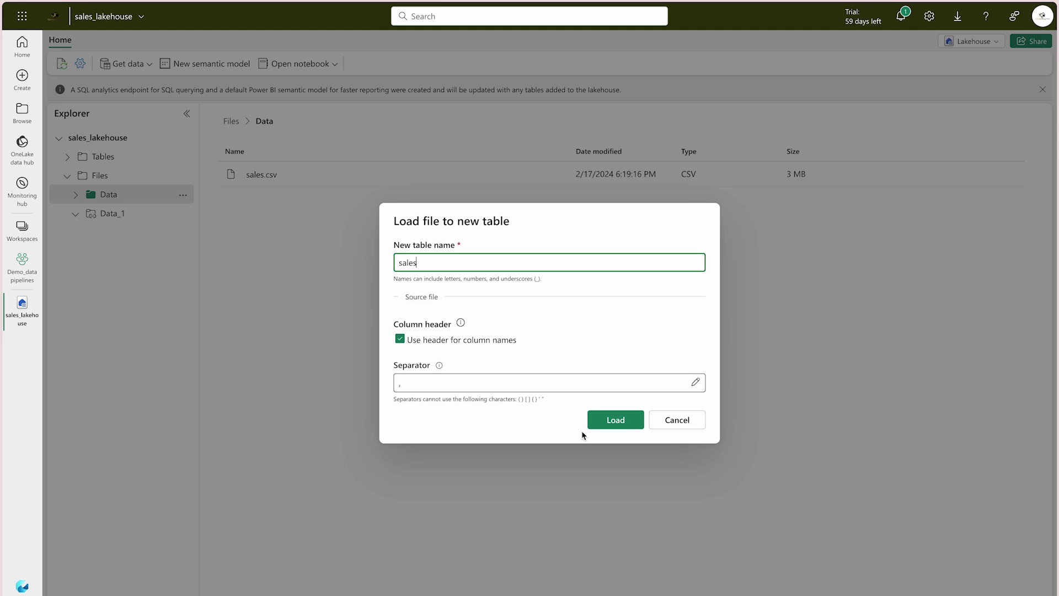
pyautogui.click(607, 422)
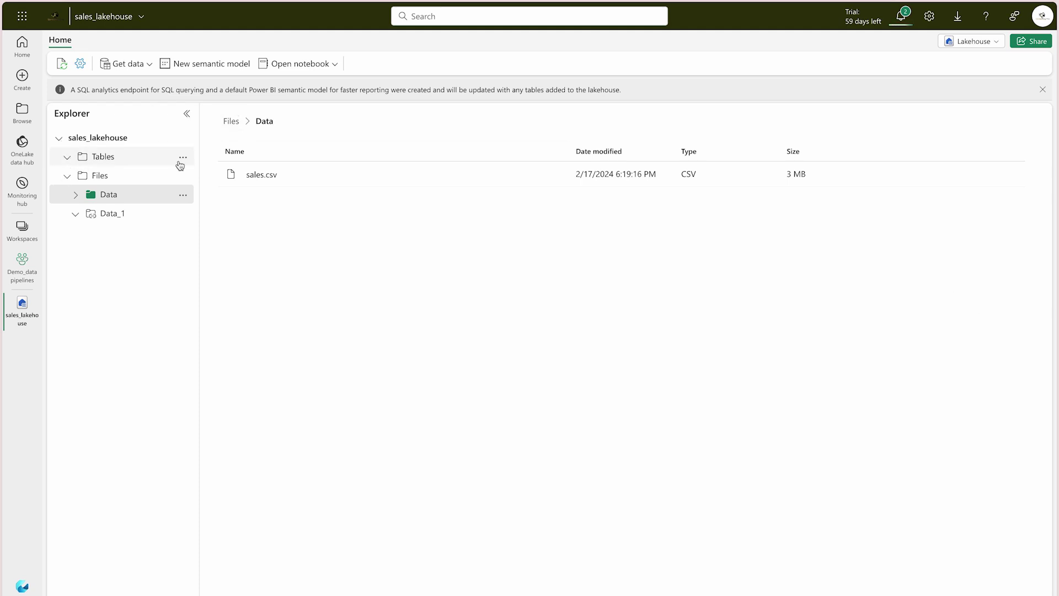
pyautogui.click(182, 157)
pyautogui.click(203, 232)
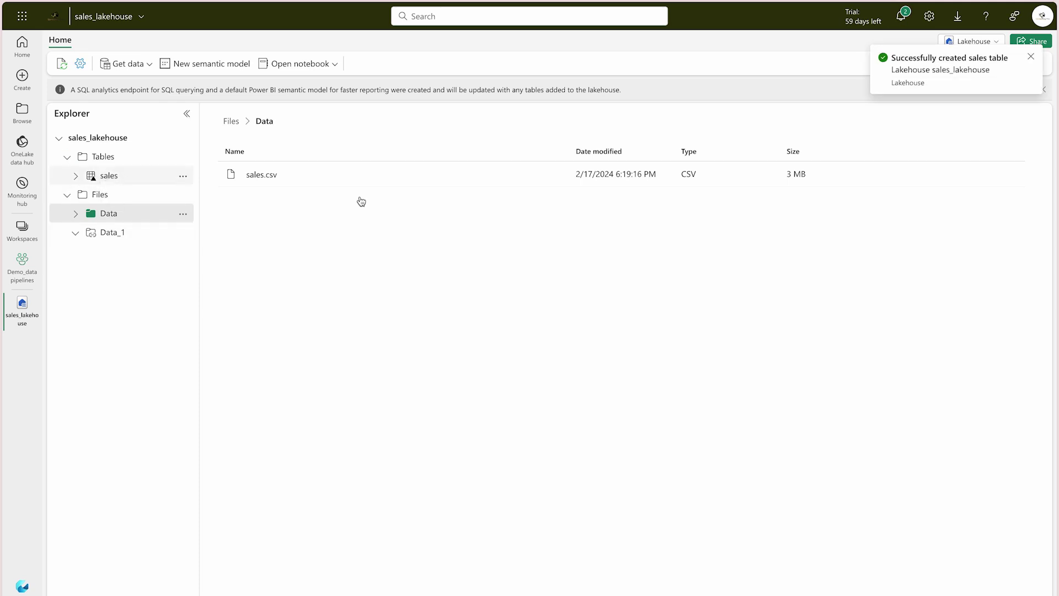
# Step: Dismiss the notification and switch the lakehouse view to SQL analytics endpoint
pyautogui.click(1030, 57)
pyautogui.click(987, 44)
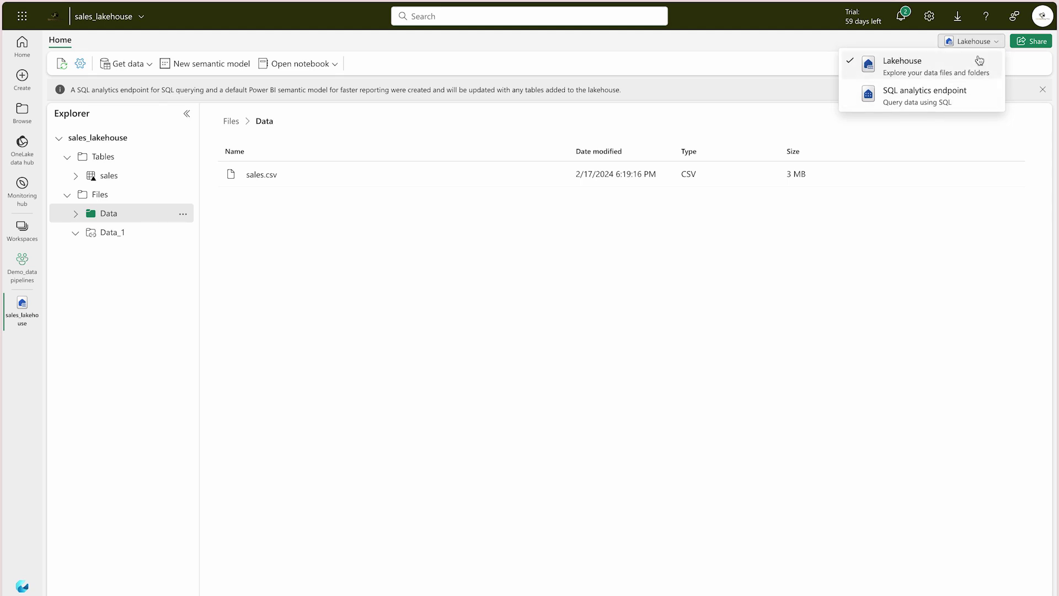
pyautogui.click(931, 103)
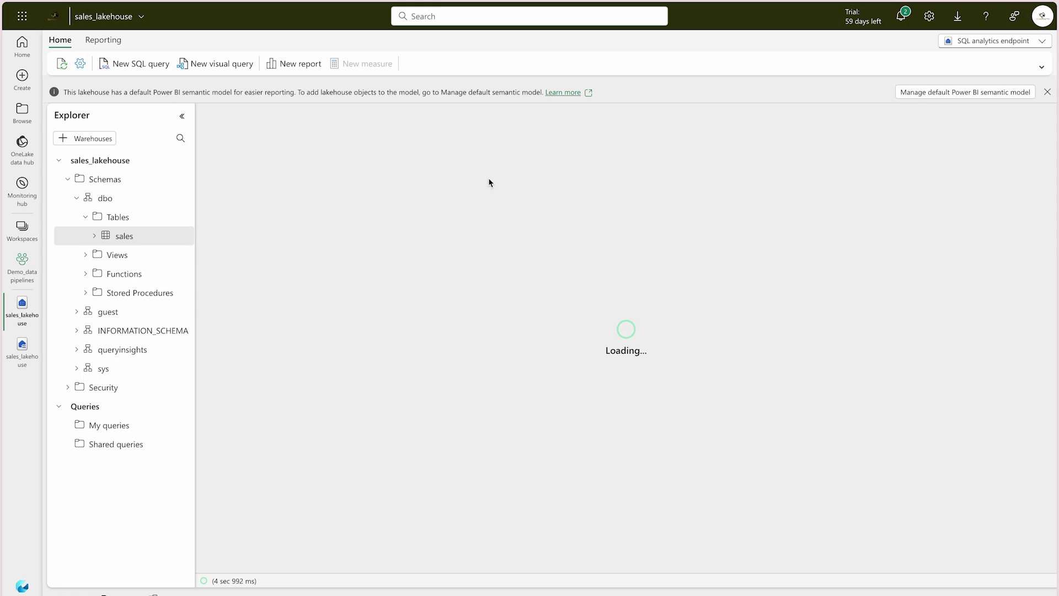
# Step: Run a new query summing Quantity * UnitPrice as Revenue per Item, ordered by Revenue descending
pyautogui.click(131, 65)
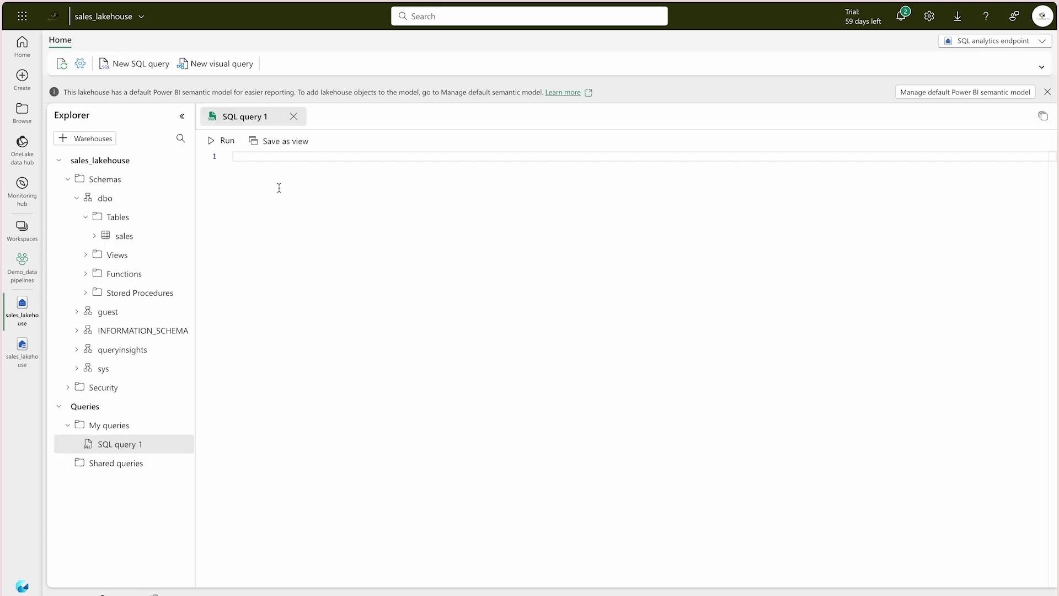
pyautogui.write('SELECT Item, SUM(Quantity * UnitPrice) AS Revenue FROM sales GROUP BY Item ORDER BY Revenue DESC;')
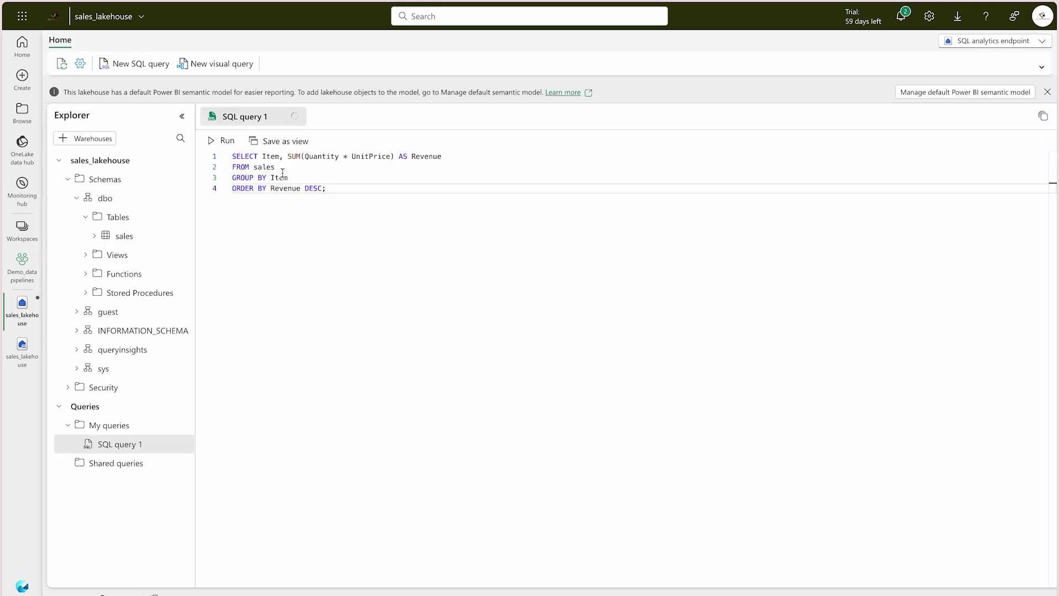
pyautogui.click(214, 141)
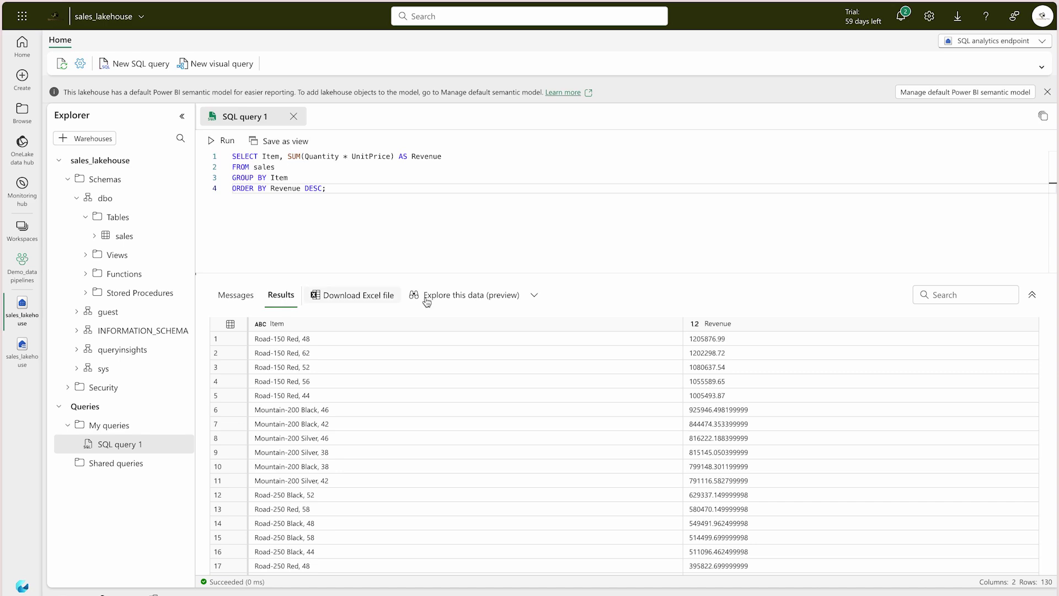
# Step: Attempt Visualize results twice, dismiss the errors, then sort results by Item descending
pyautogui.click(533, 294)
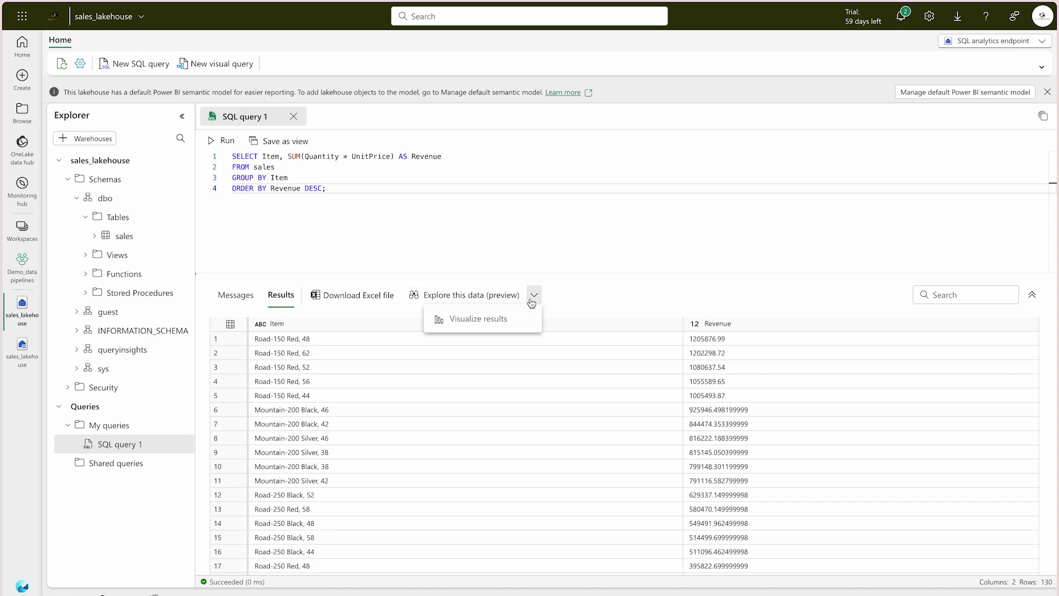
pyautogui.click(475, 319)
pyautogui.click(671, 328)
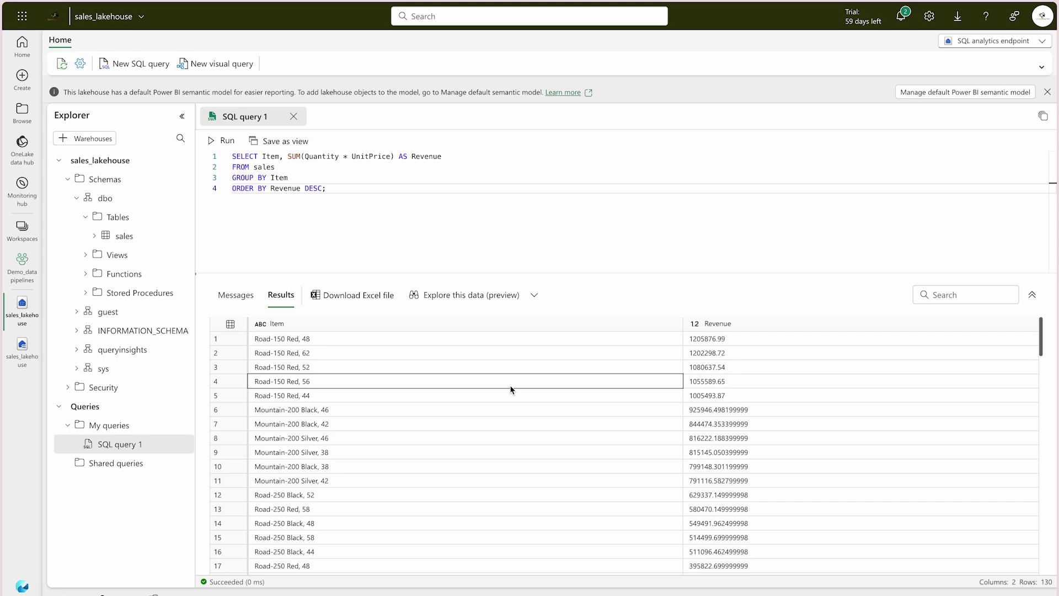
pyautogui.click(522, 296)
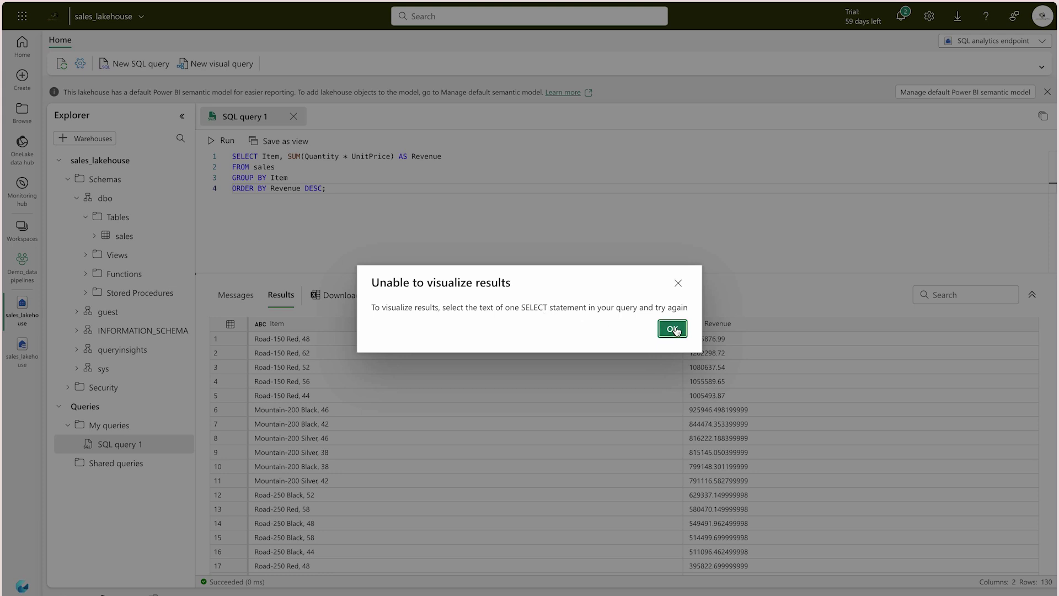
pyautogui.click(677, 283)
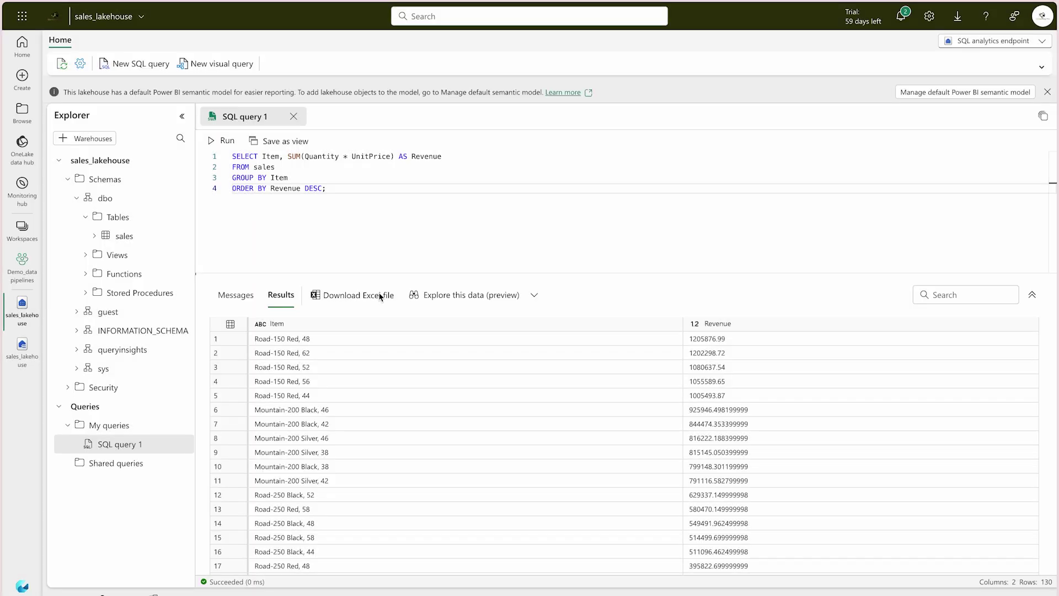
pyautogui.click(303, 323)
pyautogui.click(498, 324)
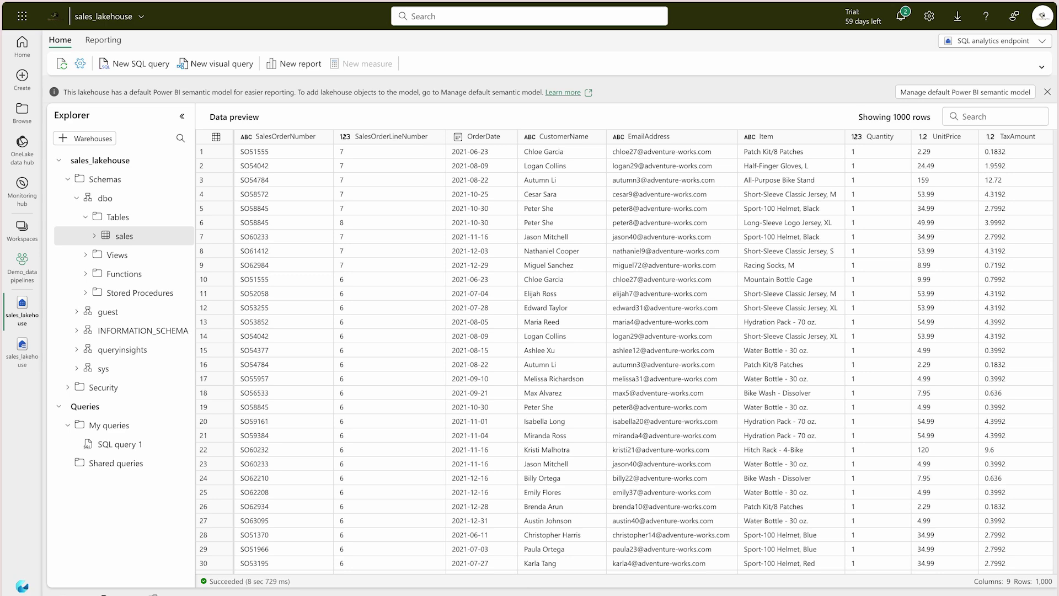
# Step: Preview the sales table and create a new Power BI report based on it
pyautogui.click(253, 310)
pyautogui.click(299, 65)
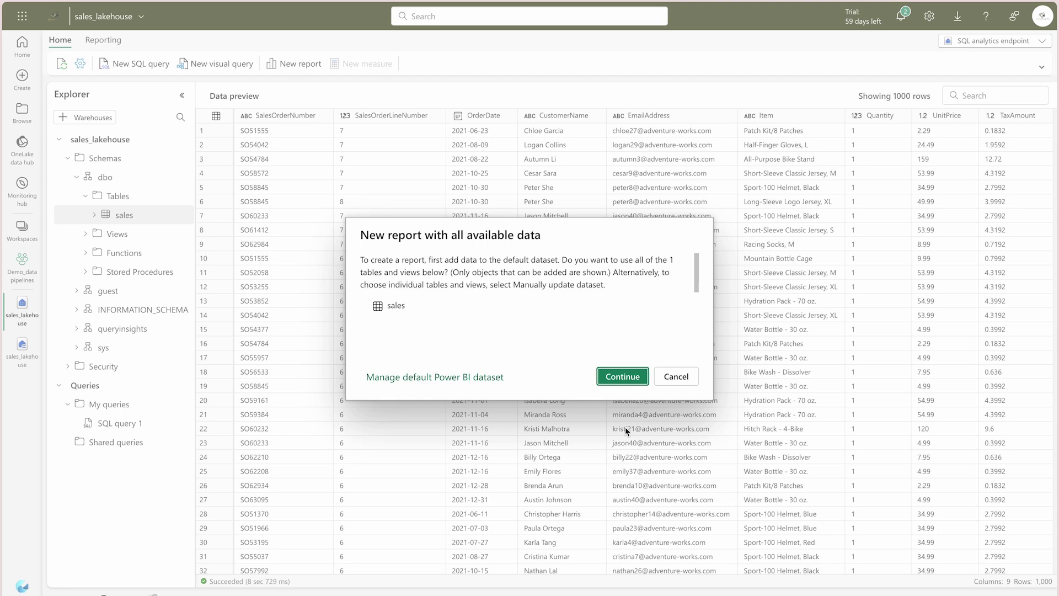
pyautogui.click(618, 376)
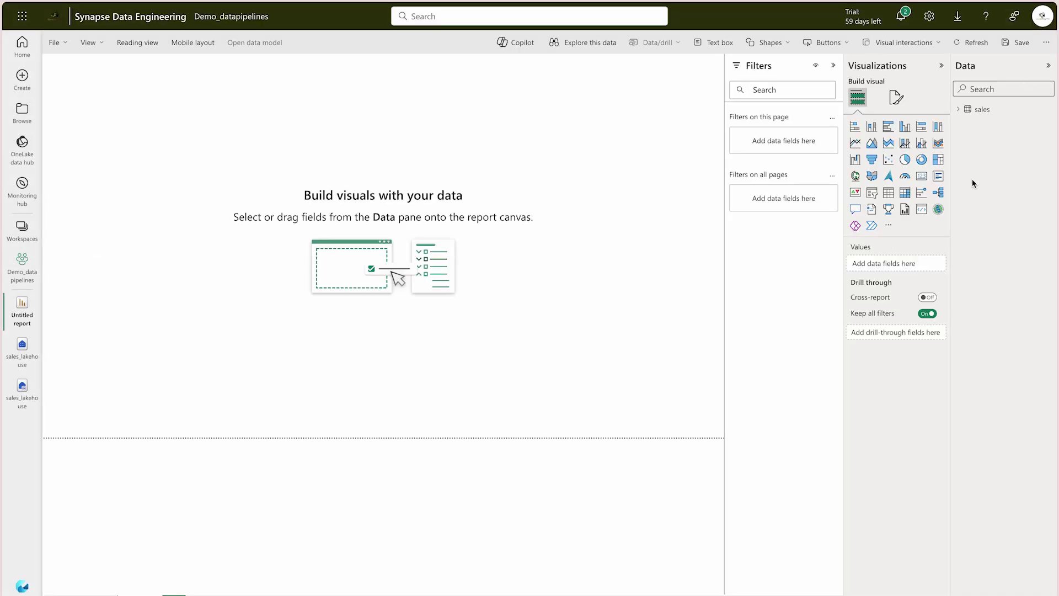
# Step: Chart total Quantity by CustomerName as a column chart and widen it
pyautogui.click(964, 110)
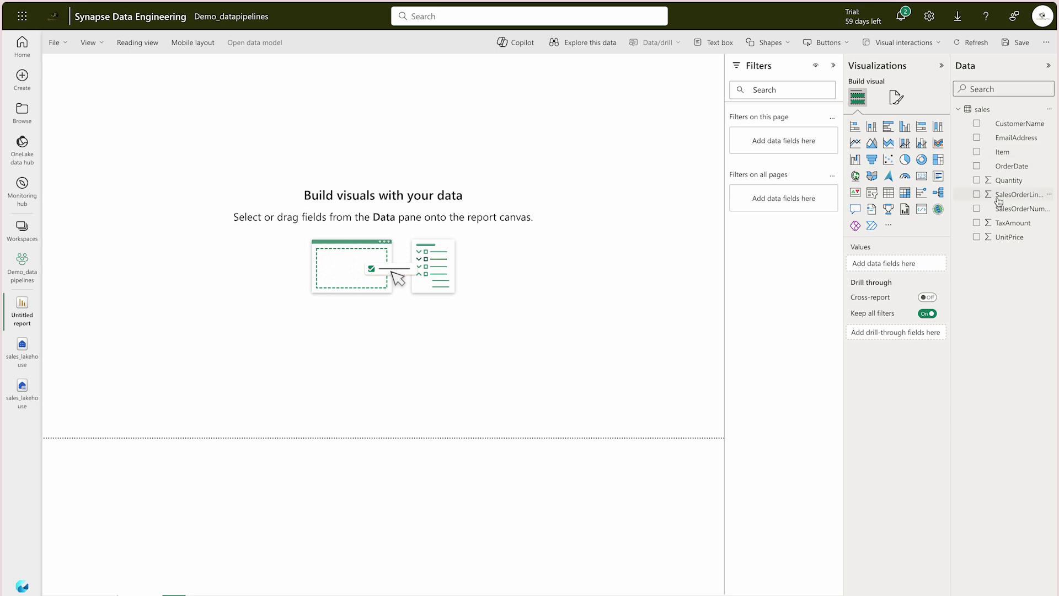
pyautogui.moveTo(1009, 180); pyautogui.dragTo(357, 194)
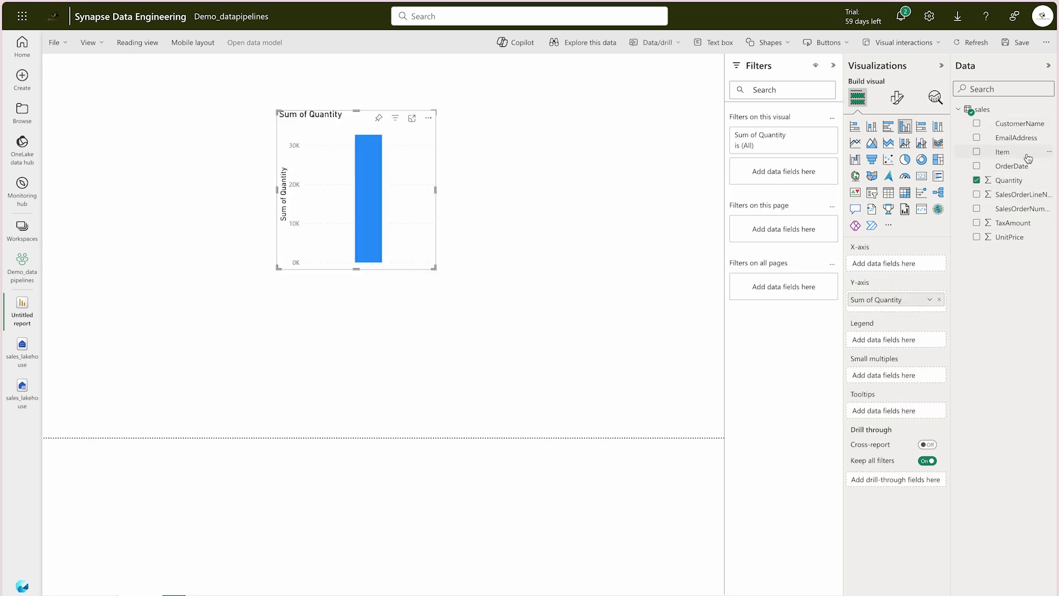
pyautogui.moveTo(1031, 129); pyautogui.dragTo(364, 196)
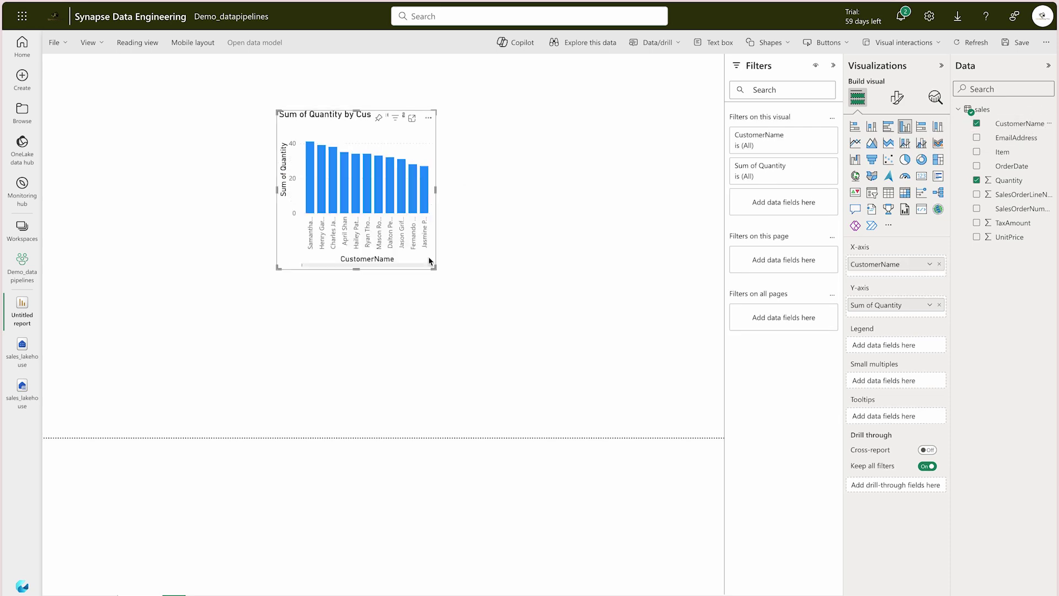
pyautogui.moveTo(434, 268); pyautogui.dragTo(559, 352)
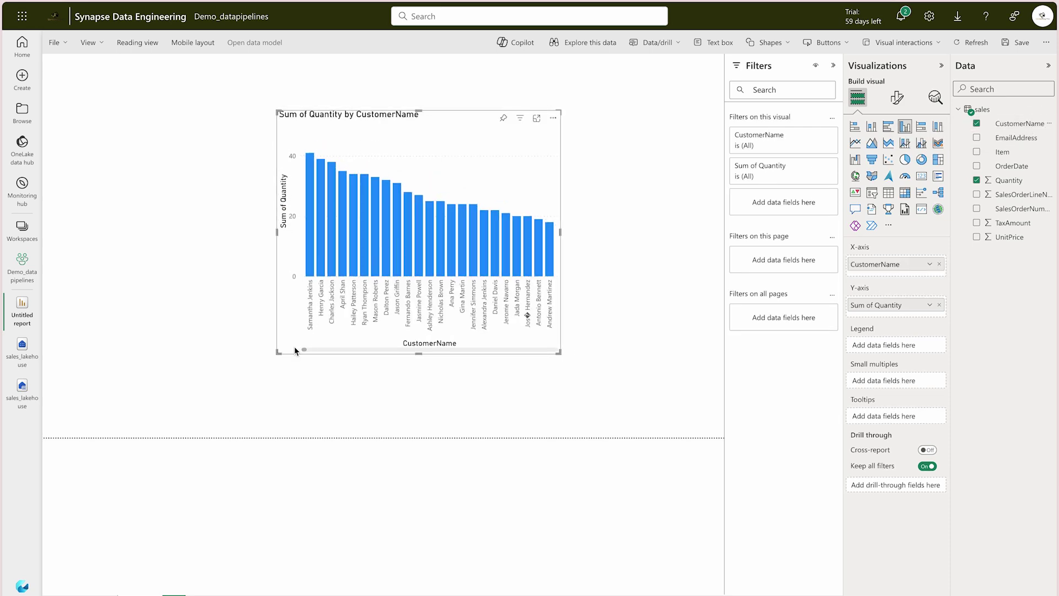
pyautogui.moveTo(277, 351); pyautogui.dragTo(114, 390)
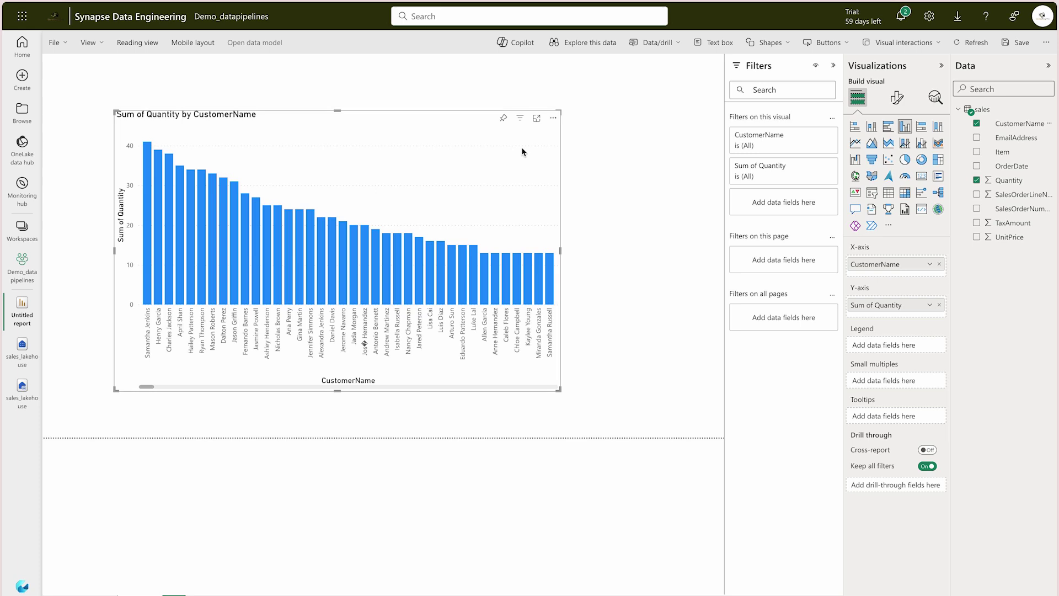
# Step: Leave the report without saving and return to sales_lakehouse
pyautogui.click(322, 73)
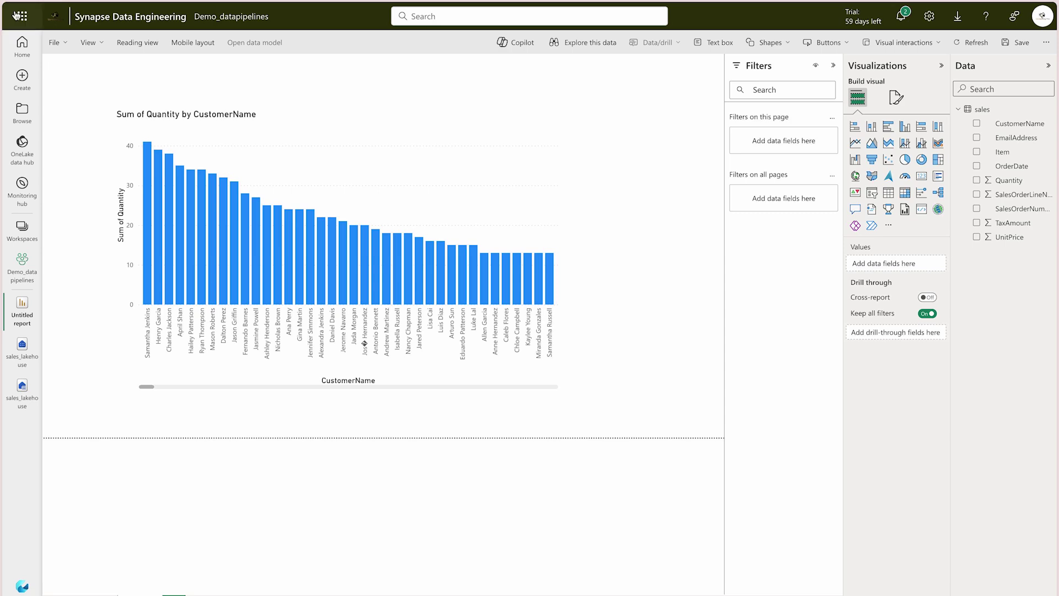
pyautogui.hotkey('alt', 'Left')
pyautogui.click(663, 341)
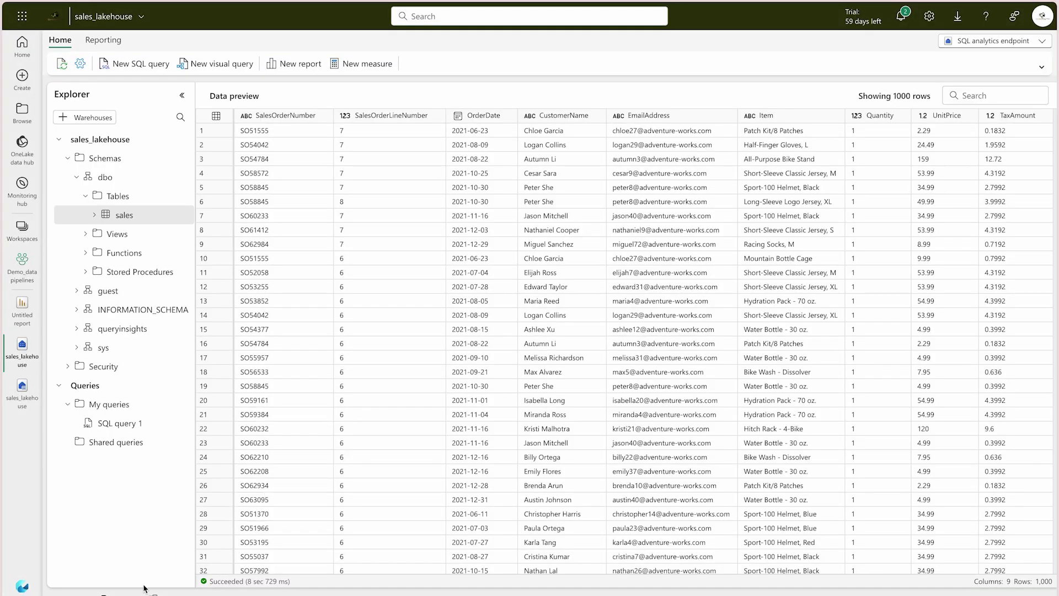
# Step: Reopen SQL query 1, then preview the sales table and bring up its options menu
pyautogui.click(116, 423)
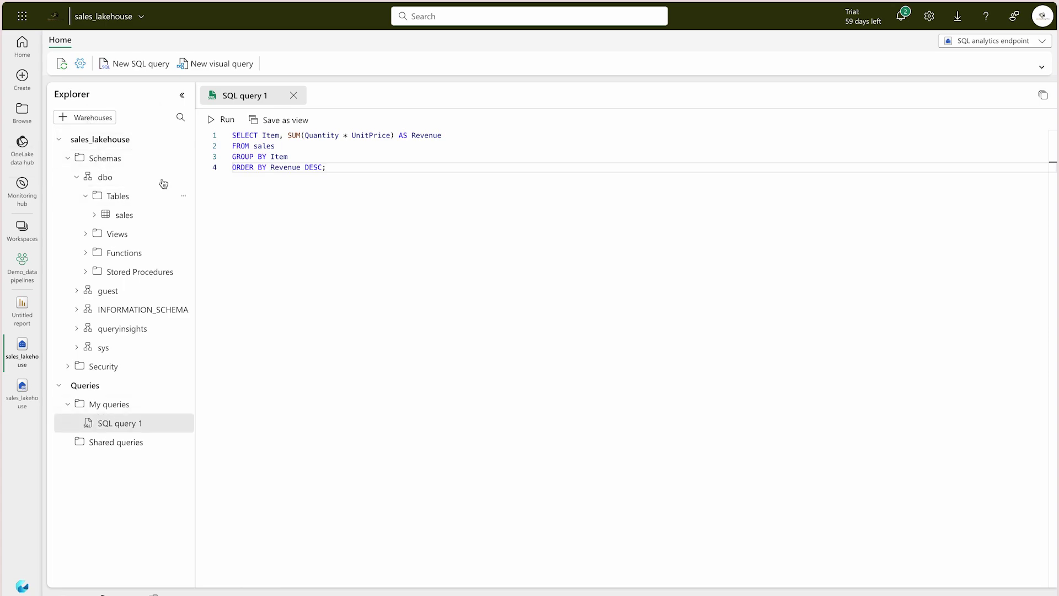
pyautogui.click(187, 219)
pyautogui.click(185, 216)
pyautogui.moveTo(187, 223)
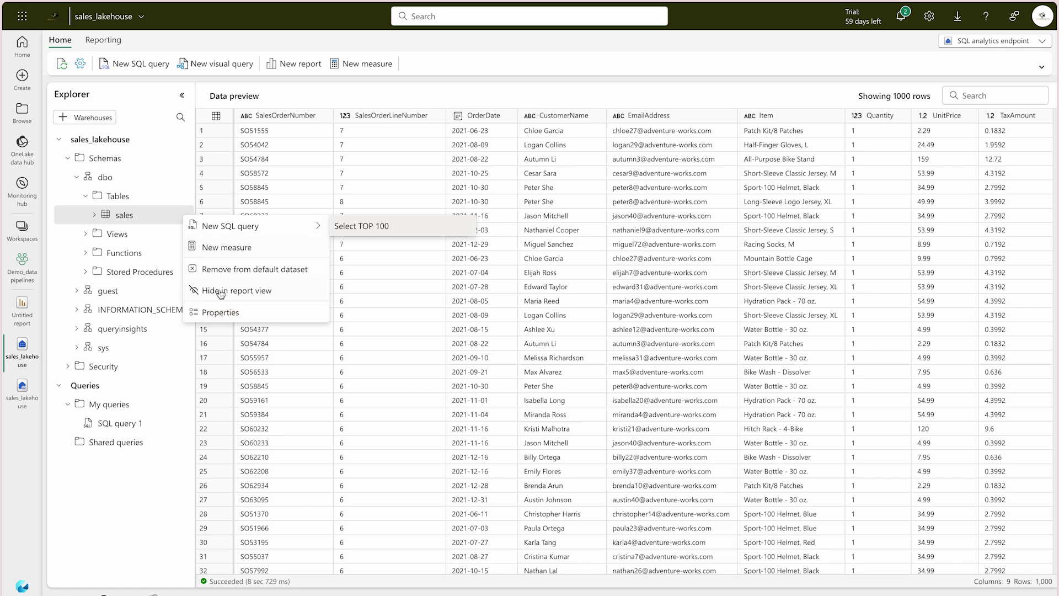
# Step: Dismiss the sales options, expand the full lakehouse ribbon, and start a new visual query
pyautogui.click(143, 525)
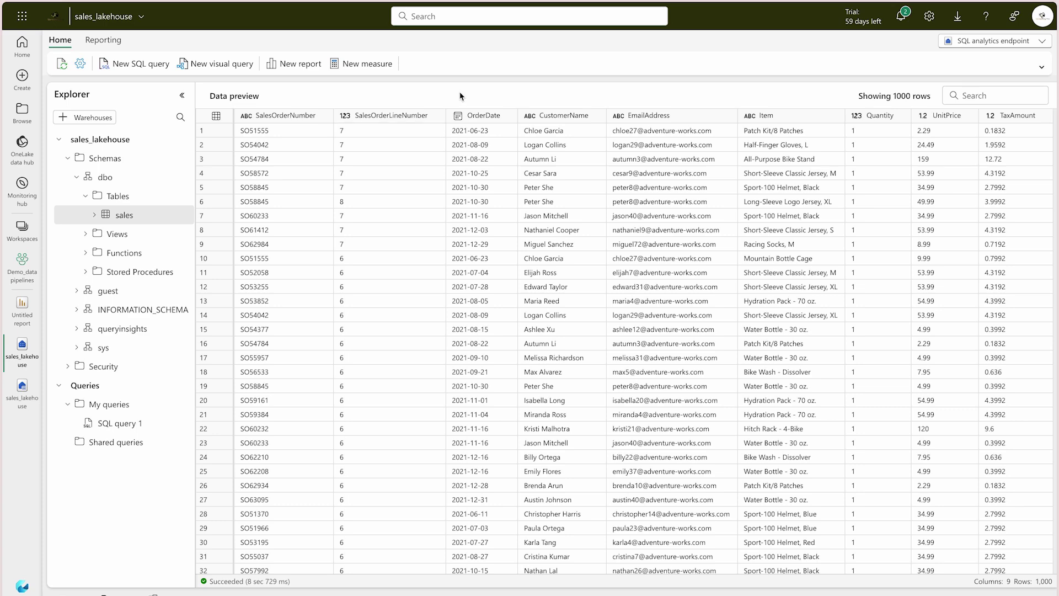
pyautogui.click(1041, 67)
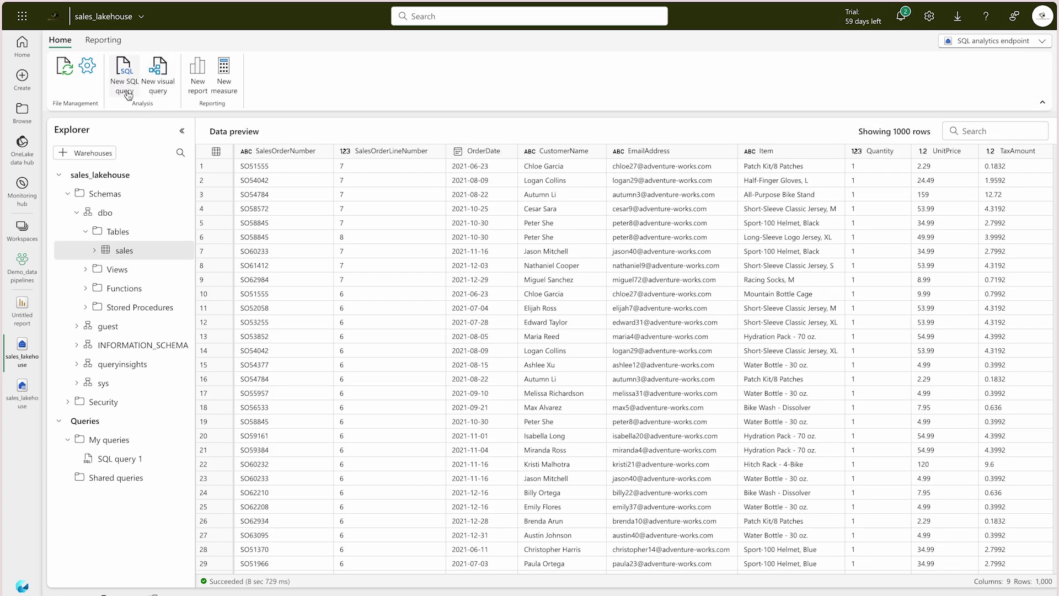
pyautogui.click(163, 81)
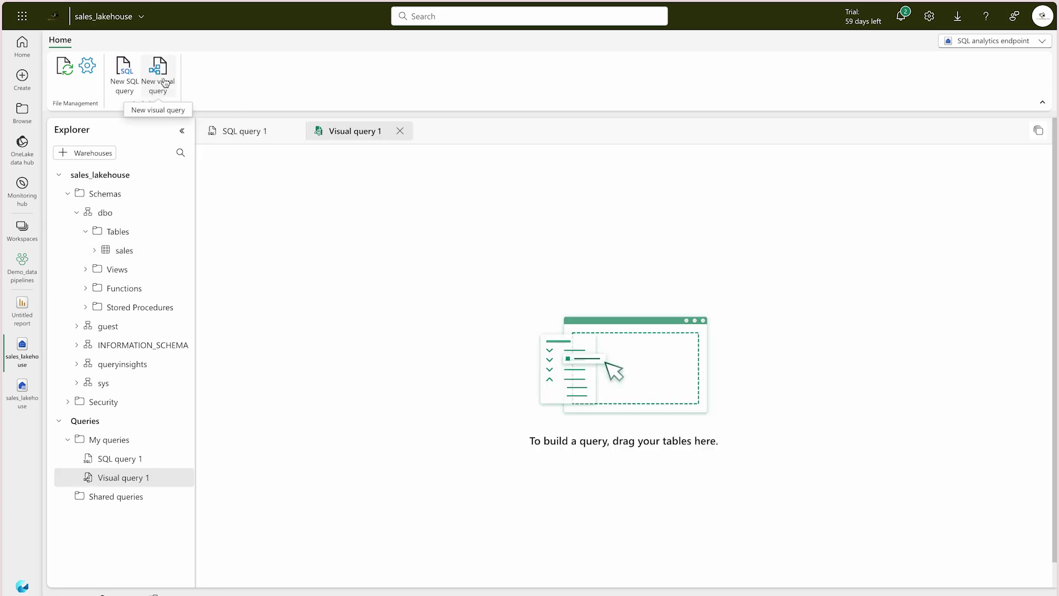
# Step: Add sales to the visual query, keep only CustomerName and TaxAmount, and visualize the results
pyautogui.moveTo(117, 251); pyautogui.dragTo(391, 251)
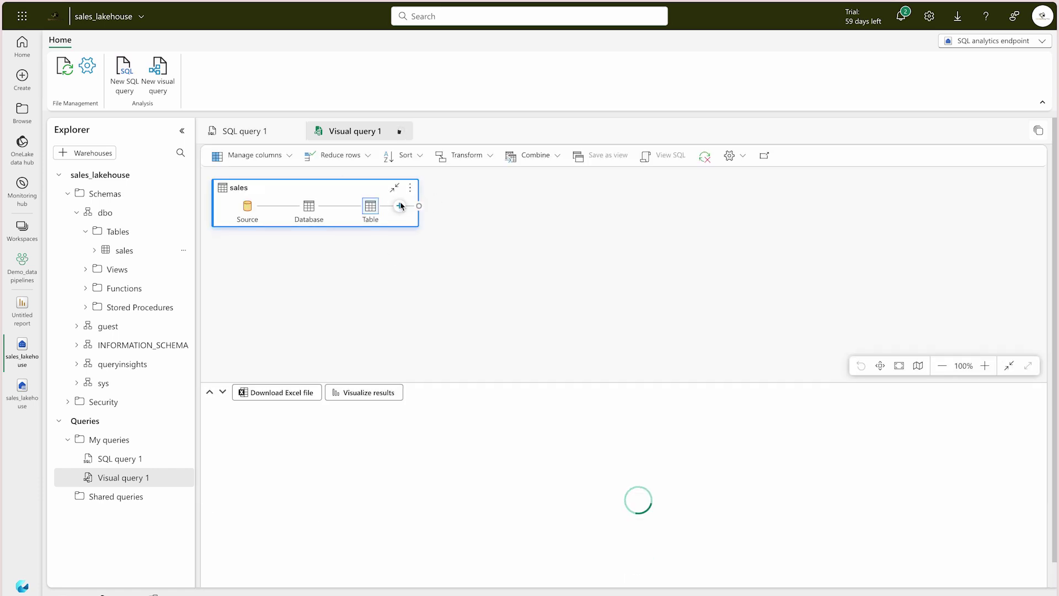
pyautogui.click(400, 206)
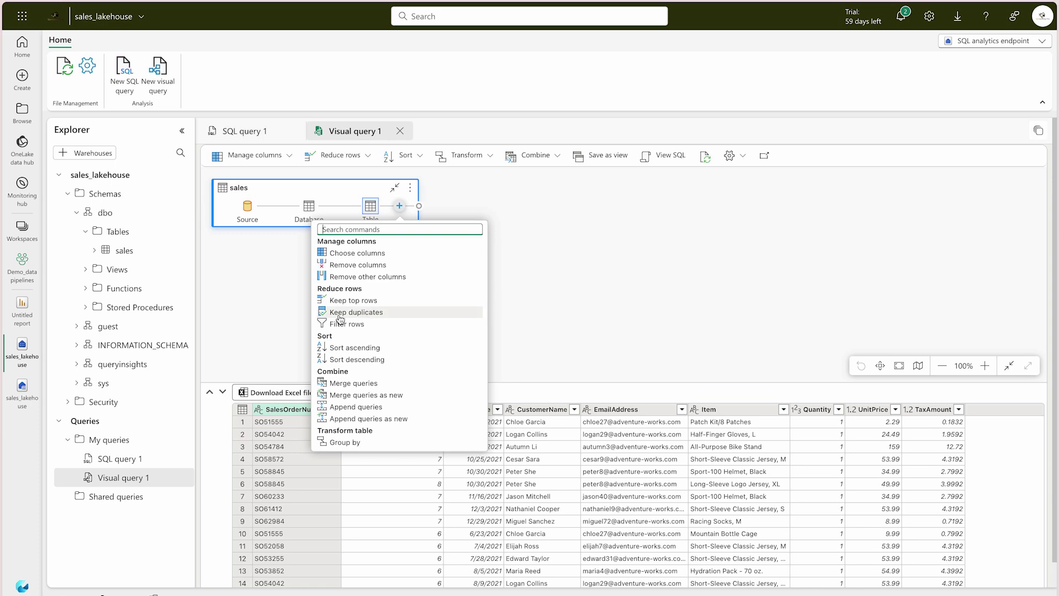
pyautogui.click(353, 253)
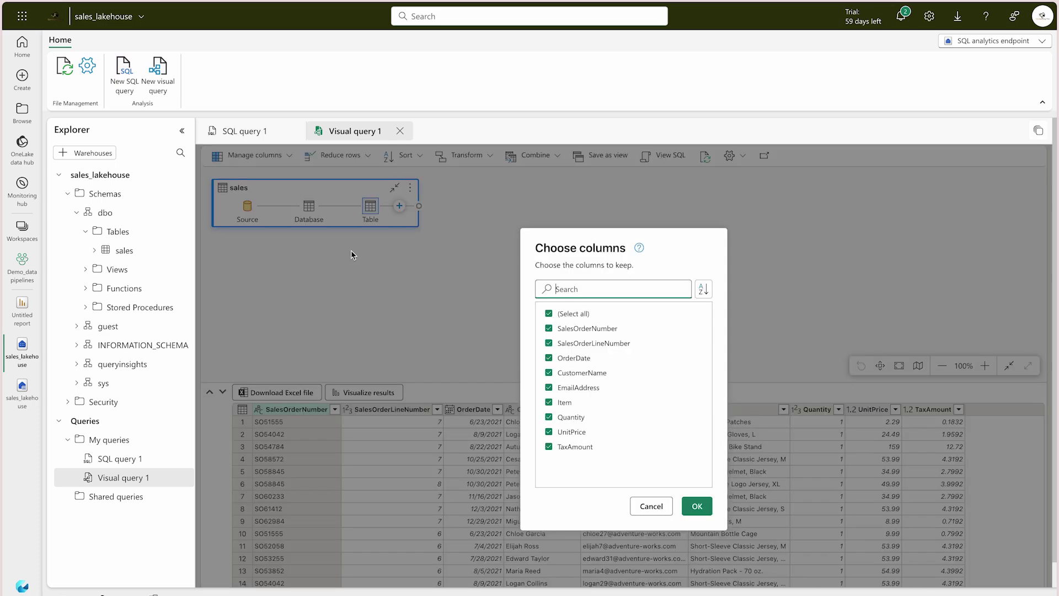
pyautogui.click(549, 314)
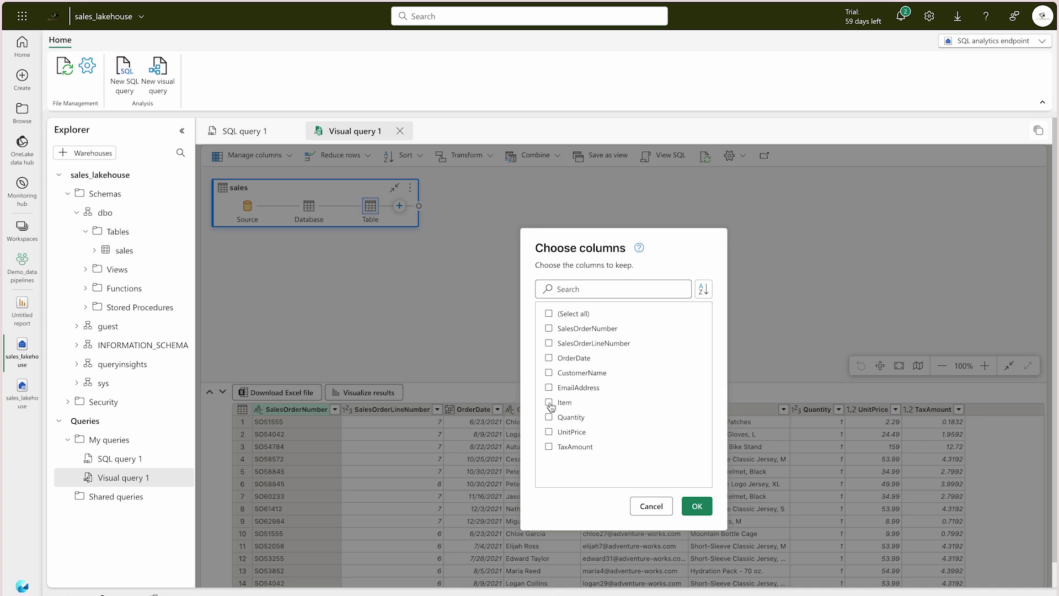
pyautogui.click(549, 447)
pyautogui.click(696, 507)
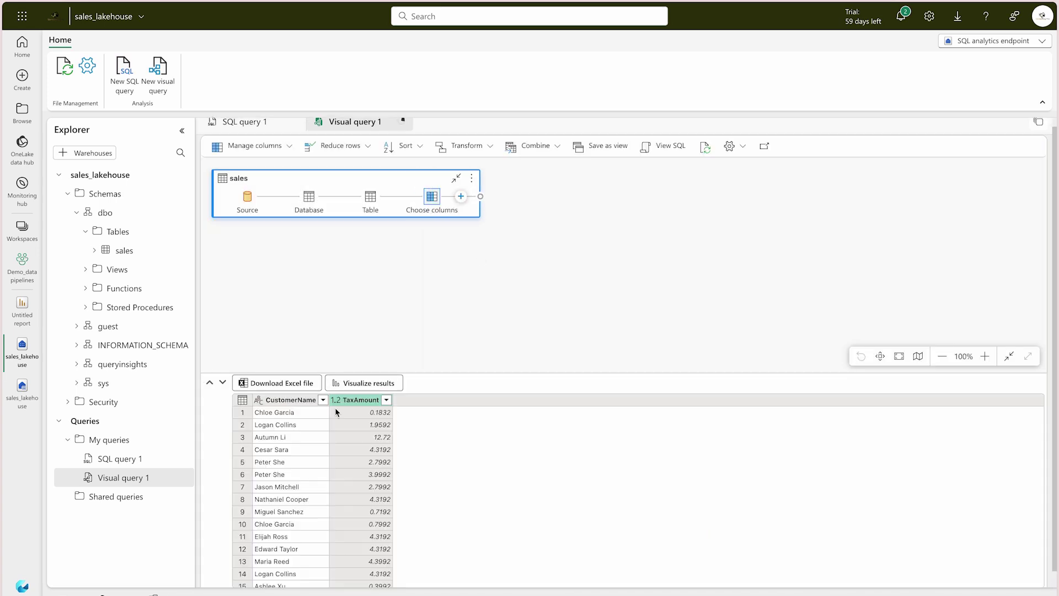
pyautogui.click(370, 385)
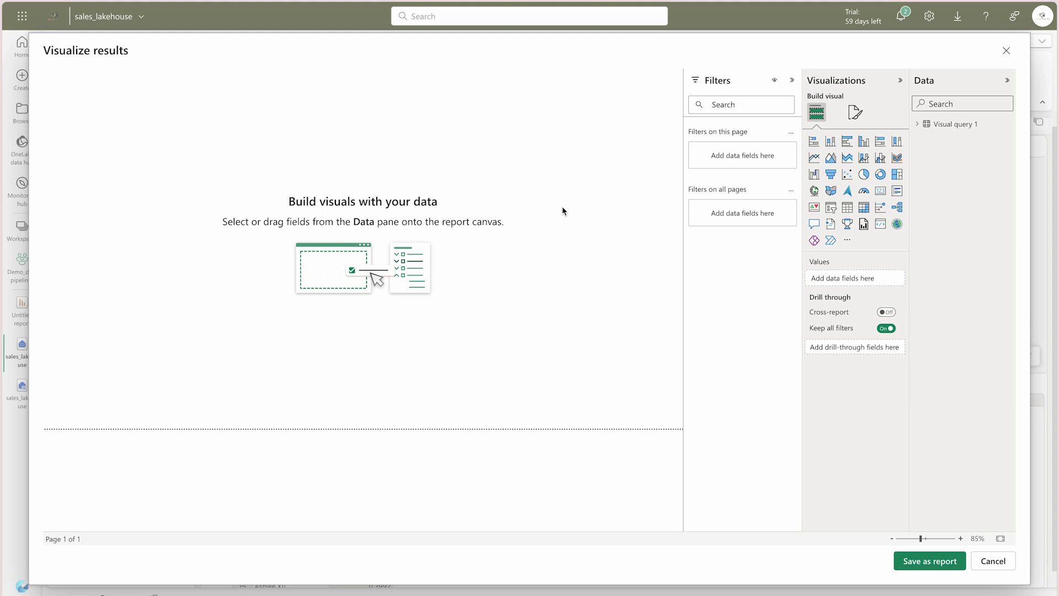
# Step: Build a table visual of CustomerName with summed TaxAmount from Visual query 1
pyautogui.click(920, 125)
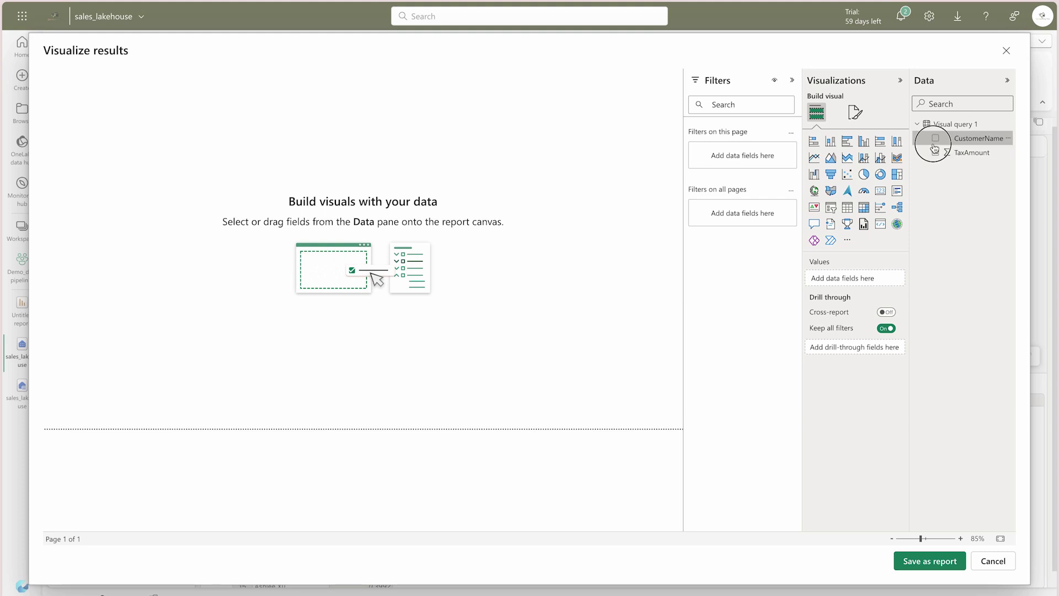
pyautogui.click(935, 138)
pyautogui.click(936, 152)
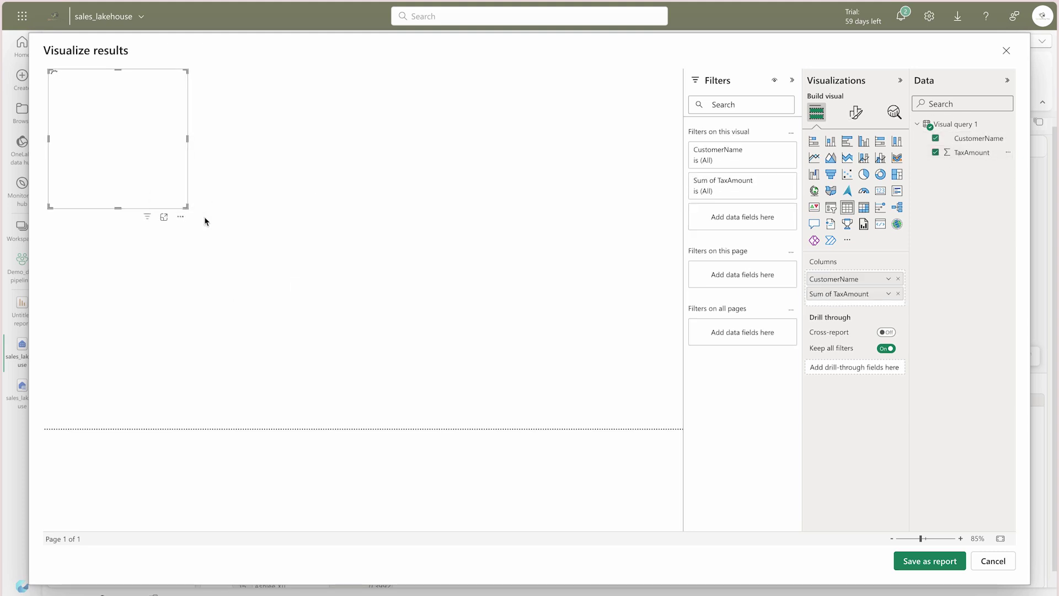
# Step: Enlarge the table visual, then close the visualization without saving
pyautogui.moveTo(190, 209); pyautogui.dragTo(414, 305)
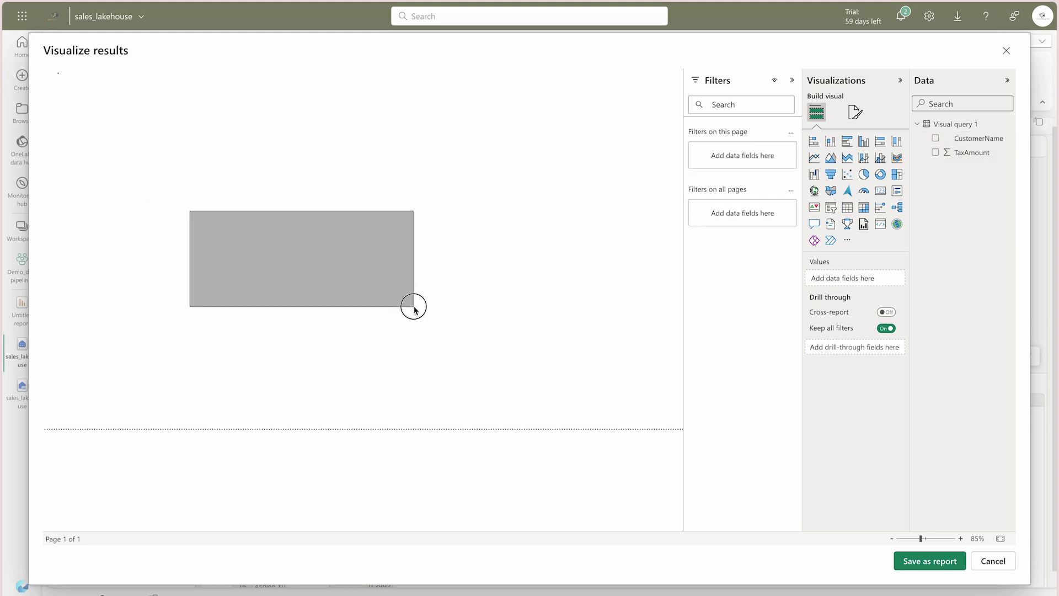
pyautogui.click(189, 206)
pyautogui.moveTo(187, 207); pyautogui.dragTo(642, 359)
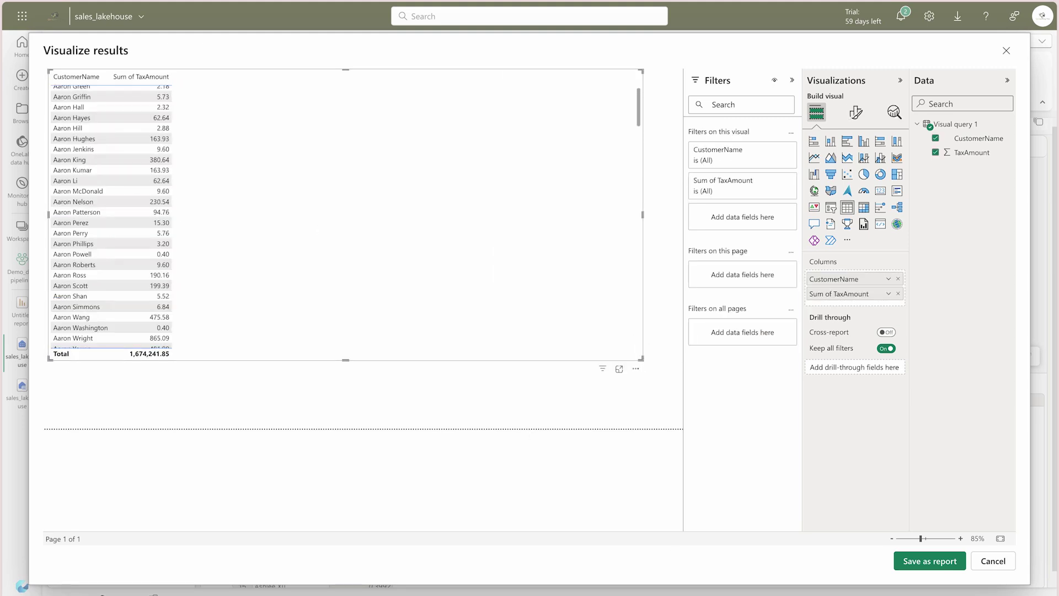
pyautogui.click(990, 562)
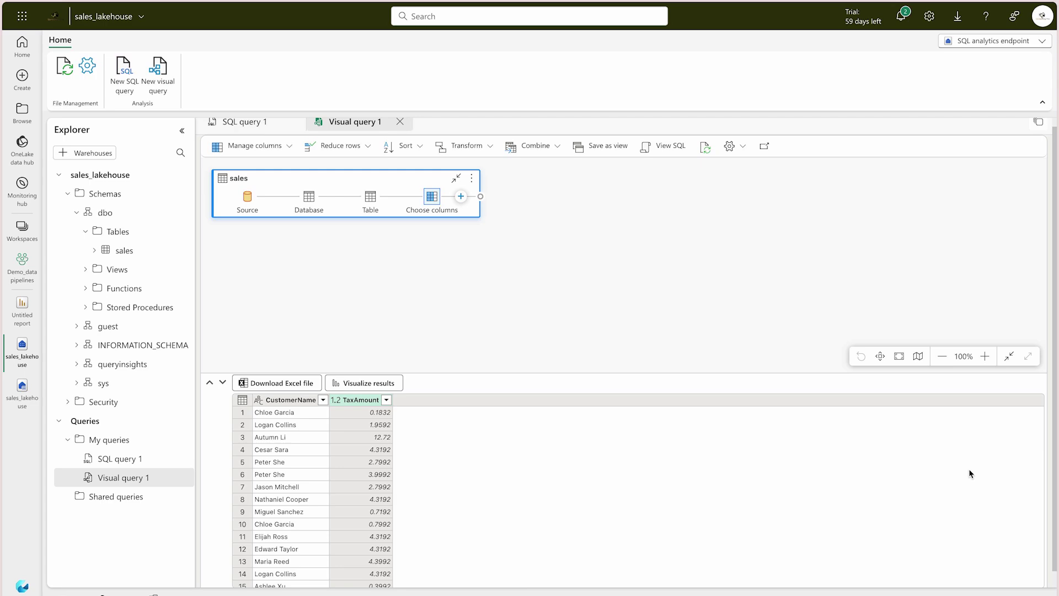